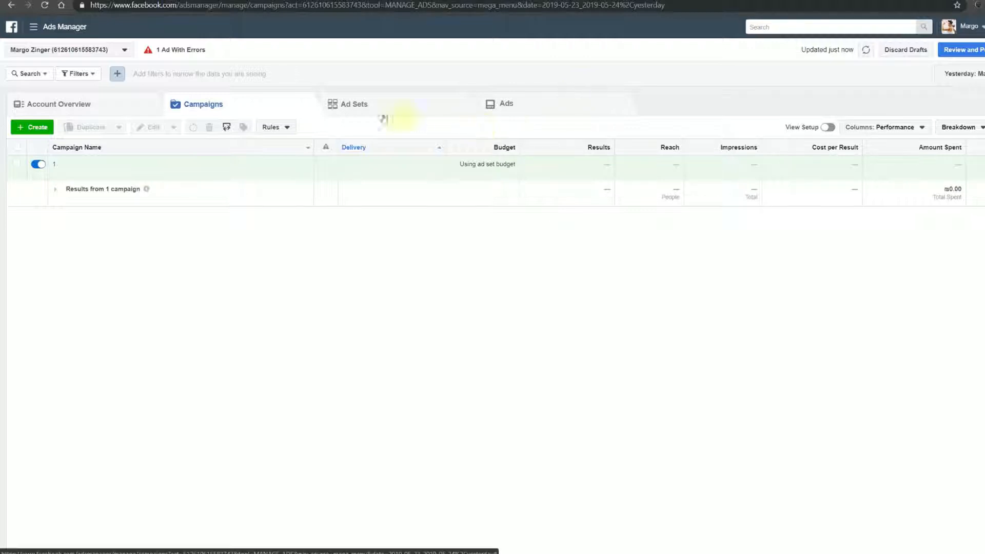
Open ad set 2 for editing
{"action": "left_click", "coordinate": [359, 103]}
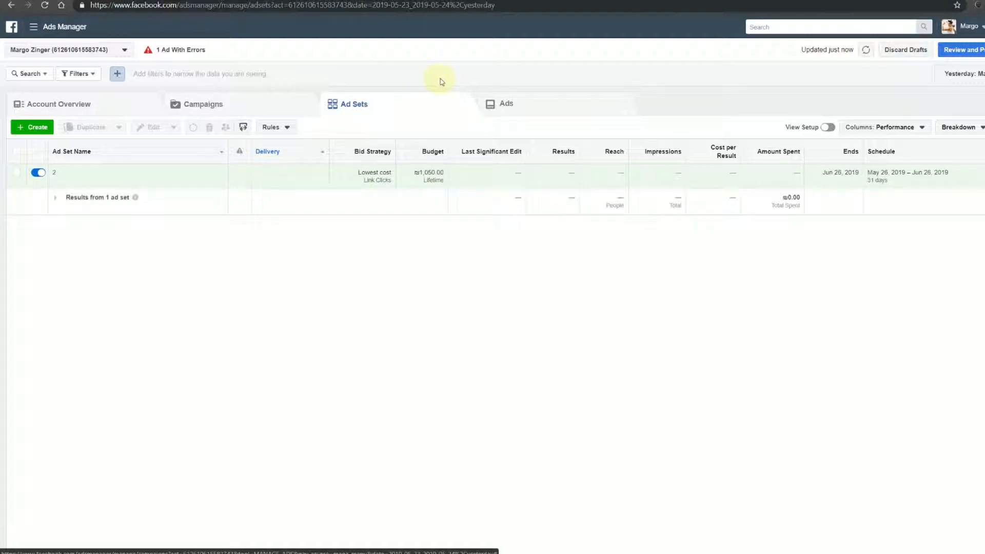
{"action": "left_click", "coordinate": [16, 173]}
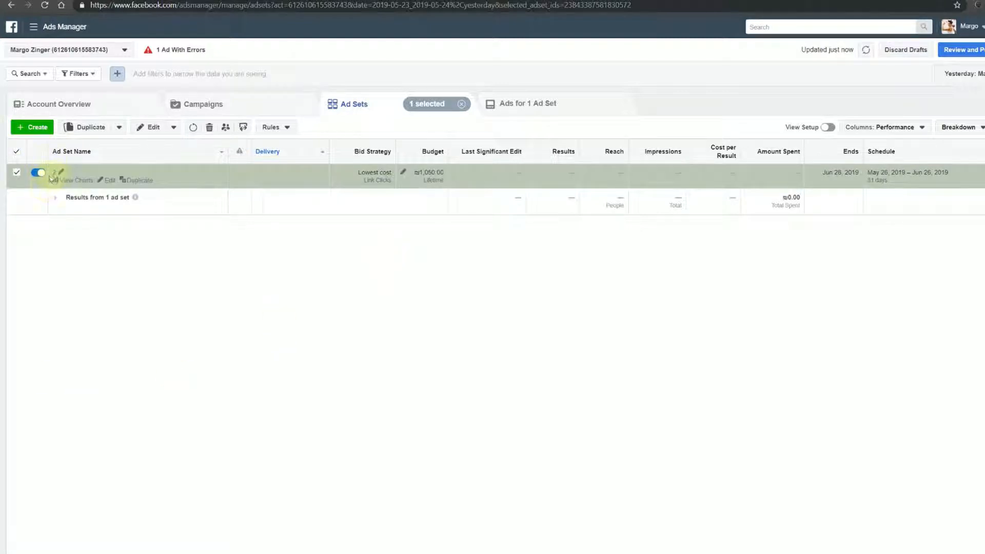
{"action": "left_click", "coordinate": [146, 128]}
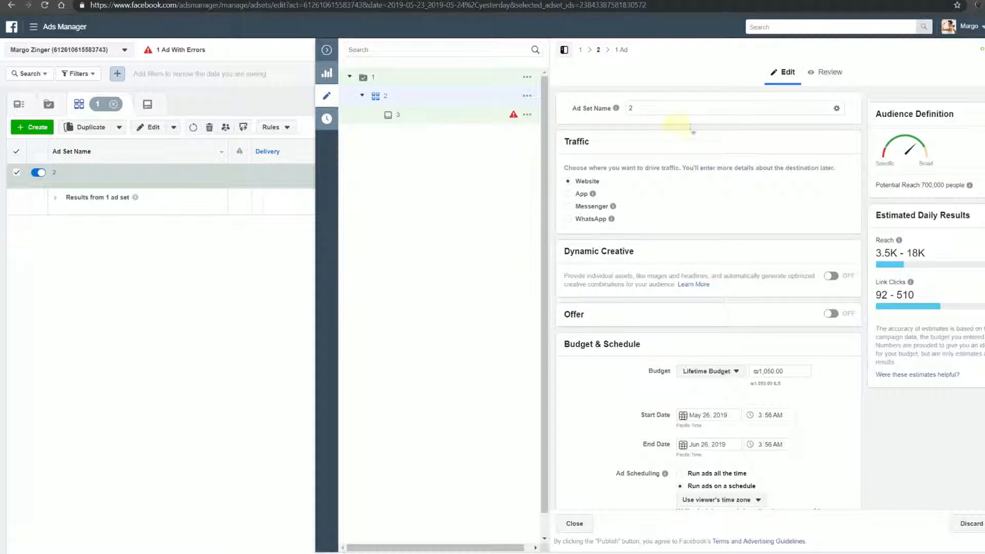
Switch the ad set's budget type to Daily Budget and let it run as ongoing without a scheduled end date
{"action": "scroll", "coordinate": [679, 270], "scroll_direction": "down", "scroll_amount": 5}
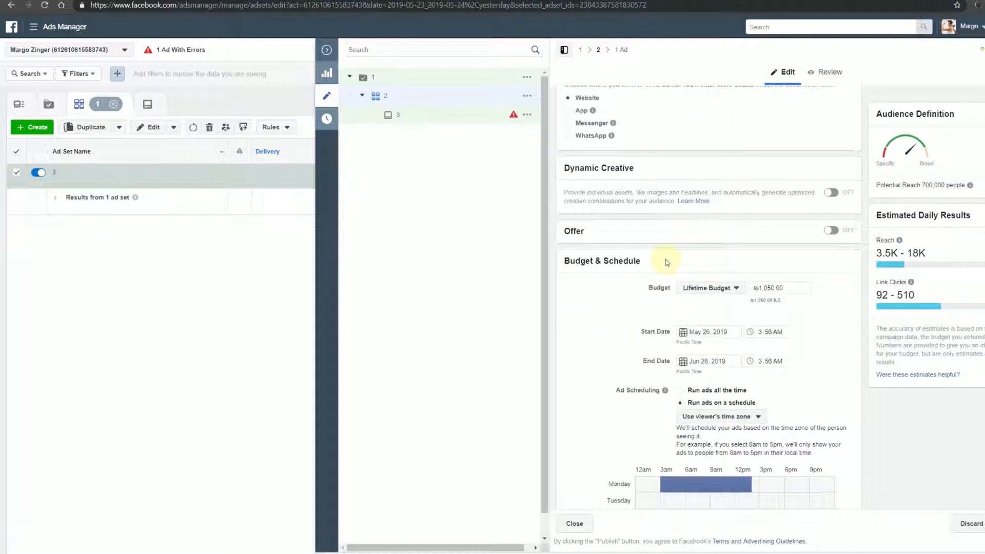
{"action": "scroll", "coordinate": [574, 169], "scroll_direction": "up", "scroll_amount": 1}
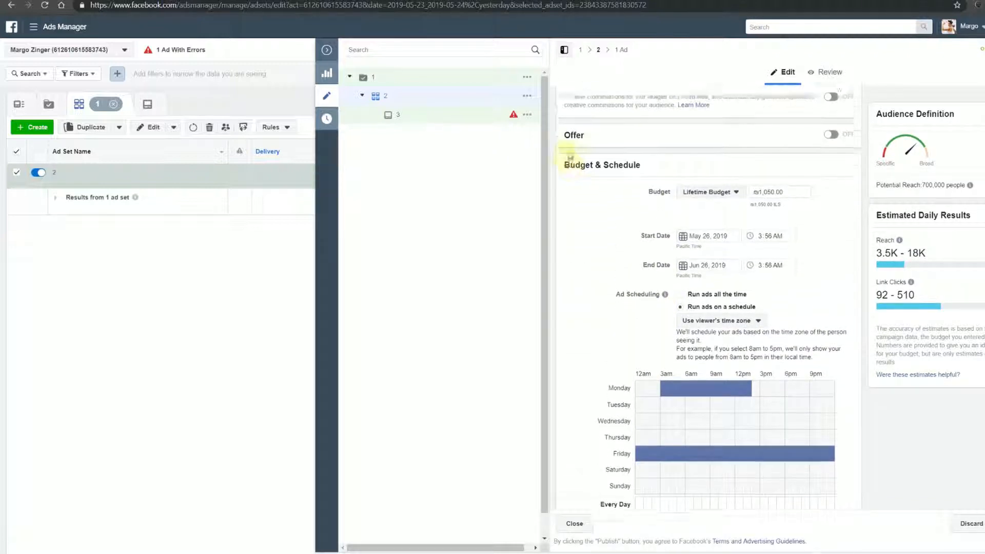
{"action": "scroll", "coordinate": [676, 177], "scroll_direction": "down", "scroll_amount": 1}
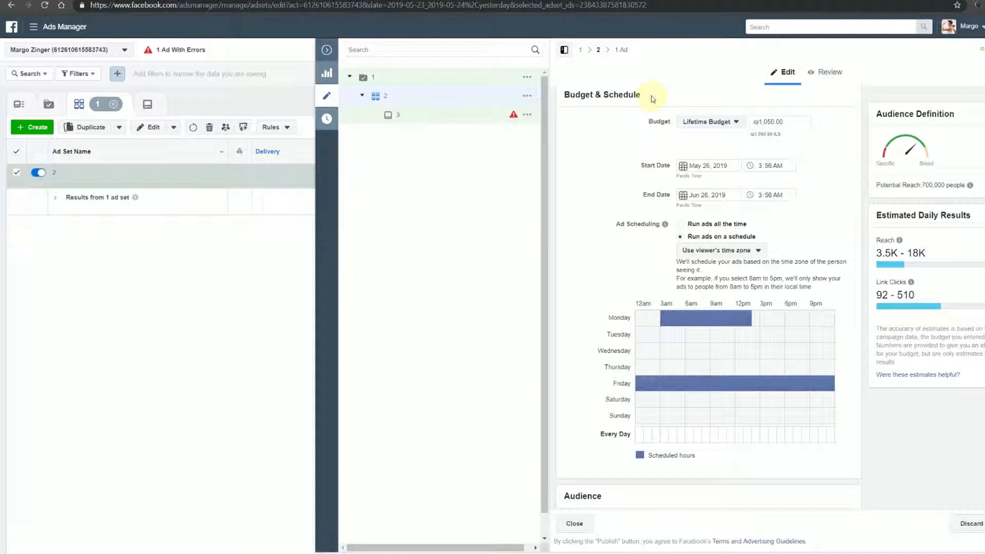
{"action": "scroll", "coordinate": [626, 281], "scroll_direction": "down", "scroll_amount": 5}
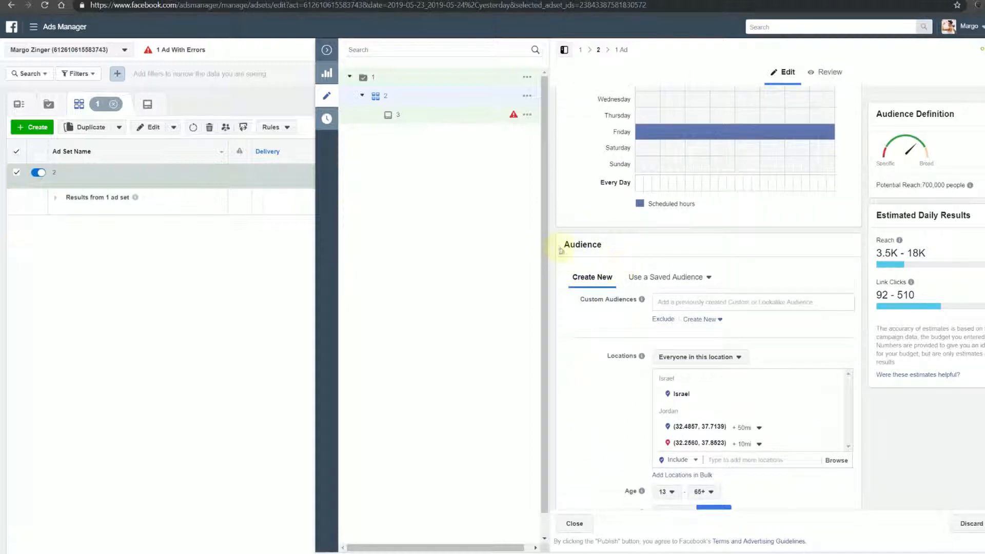
{"action": "scroll", "coordinate": [621, 260], "scroll_direction": "up", "scroll_amount": 7}
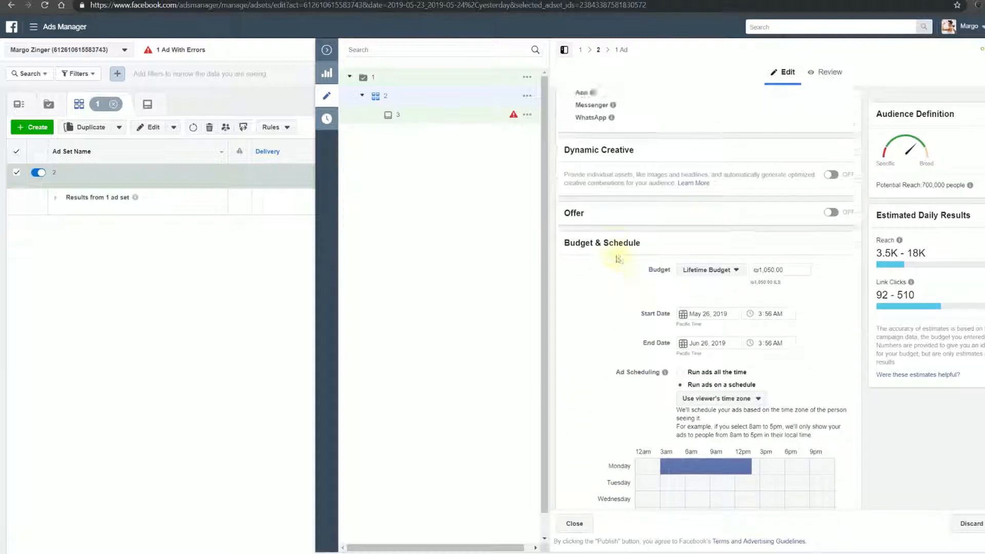
{"action": "scroll", "coordinate": [605, 231], "scroll_direction": "down", "scroll_amount": 1}
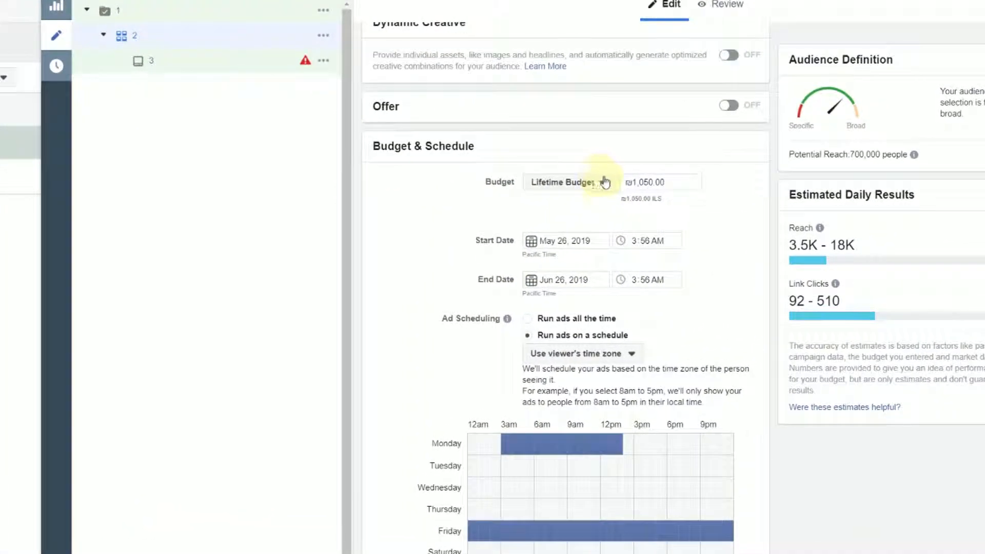
{"action": "left_click", "coordinate": [593, 189]}
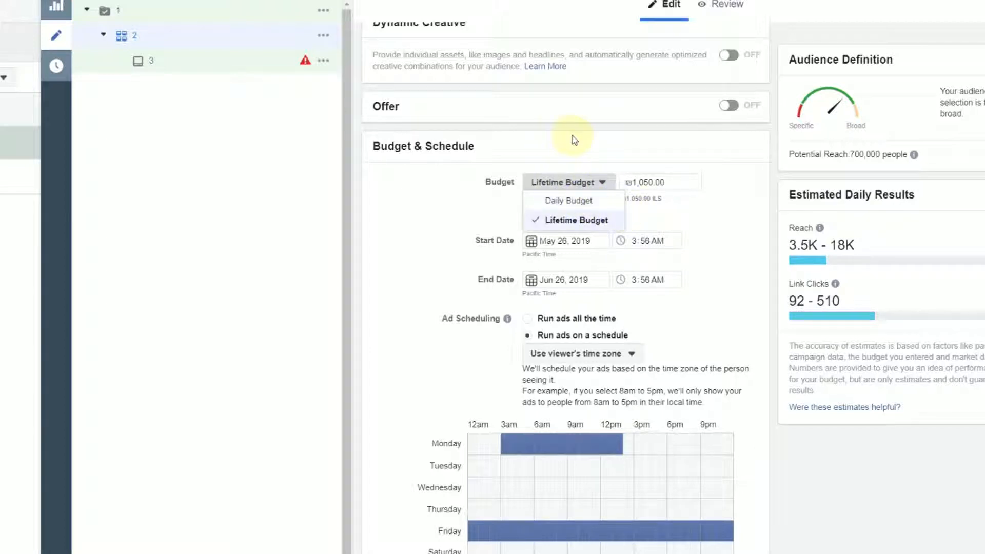
{"action": "left_click", "coordinate": [569, 201]}
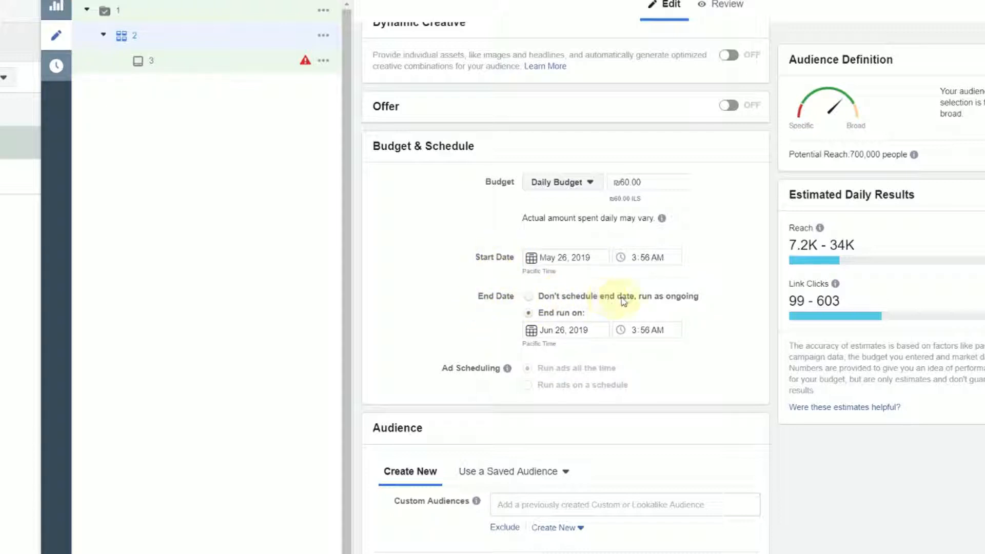
{"action": "left_click", "coordinate": [531, 298]}
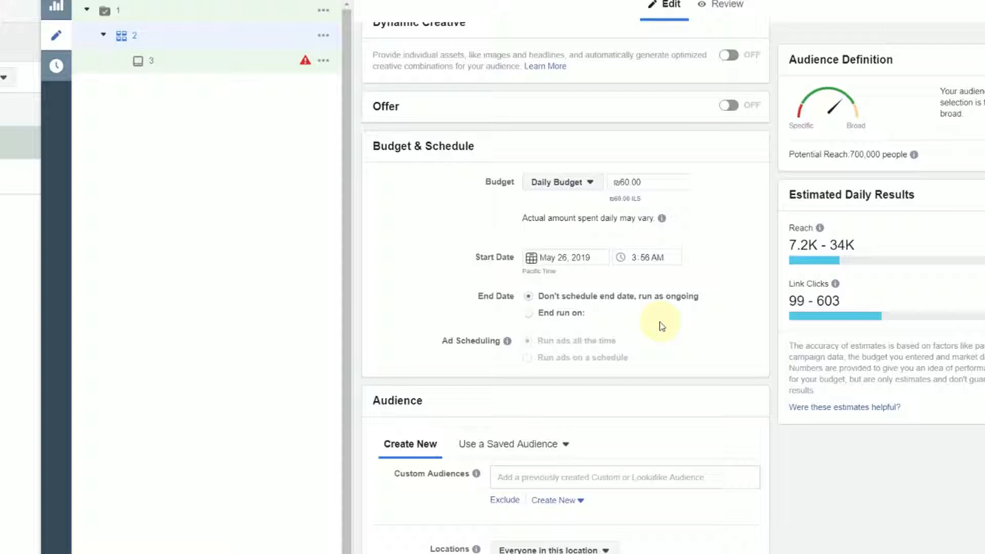
Set the budget type back to Lifetime Budget and view the end date and start date calendars
{"action": "left_click", "coordinate": [554, 185]}
{"action": "left_click", "coordinate": [592, 220]}
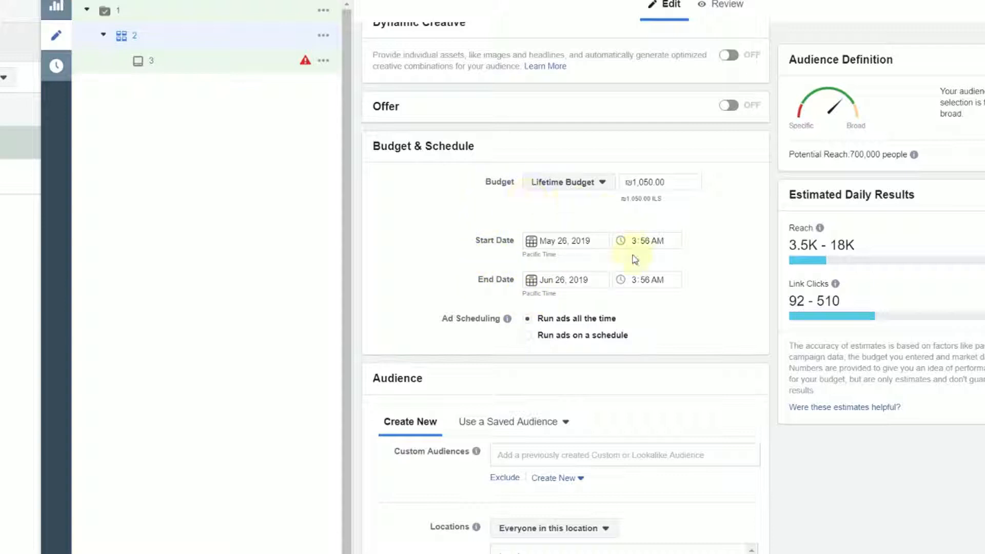
{"action": "left_click", "coordinate": [598, 280]}
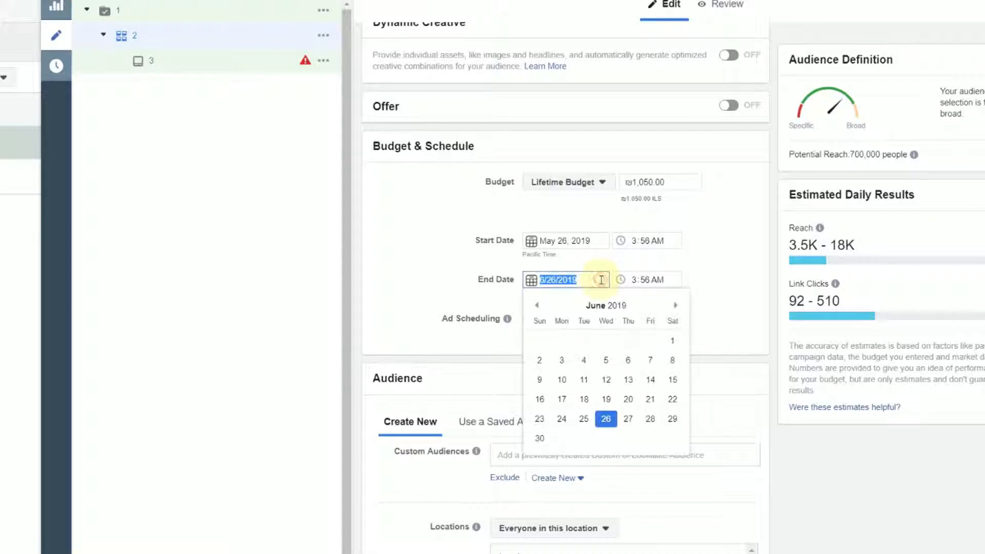
{"action": "left_click", "coordinate": [588, 240]}
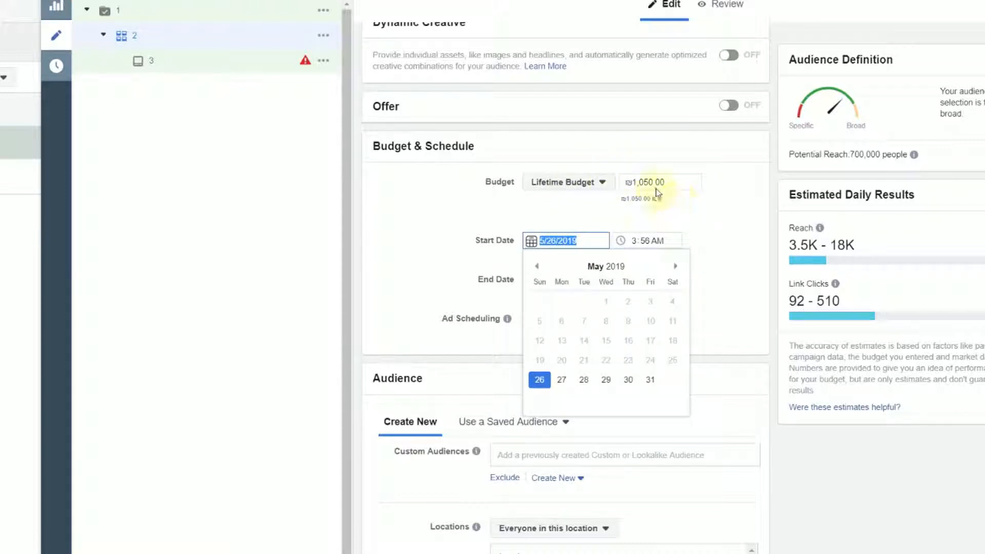
{"action": "left_click", "coordinate": [594, 239]}
{"action": "left_click", "coordinate": [710, 234]}
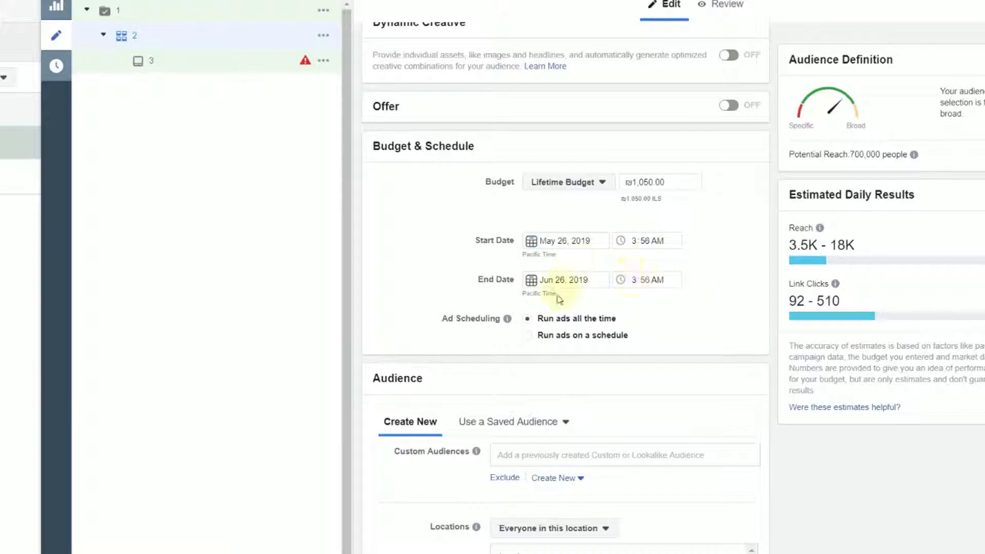
Set the ads to run on a schedule and mark all hours of Monday and Wednesday
{"action": "left_click", "coordinate": [529, 336]}
{"action": "scroll", "coordinate": [533, 339], "scroll_direction": "down", "scroll_amount": 1}
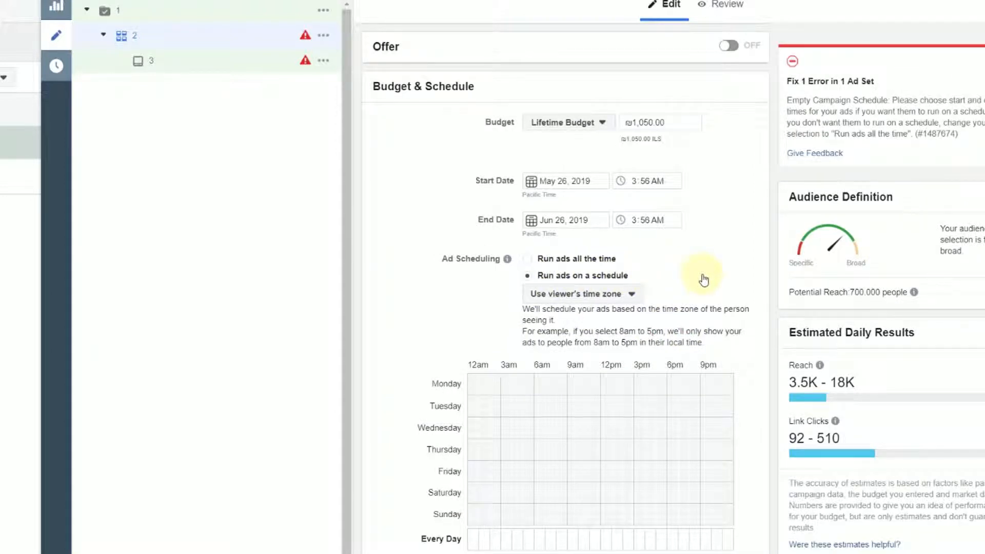
{"action": "scroll", "coordinate": [704, 280], "scroll_direction": "down", "scroll_amount": 4}
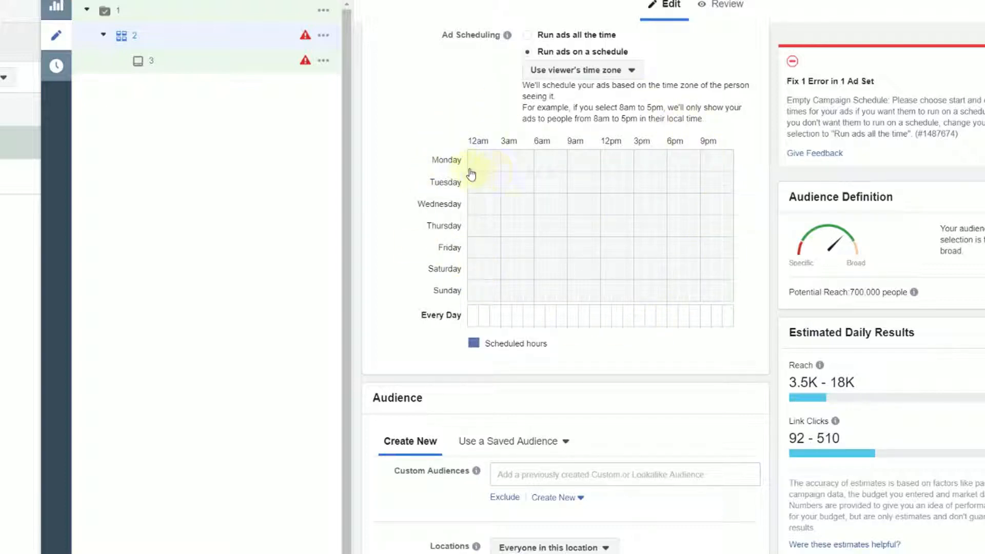
{"action": "left_click_drag", "start_coordinate": [470, 160], "coordinate": [752, 158]}
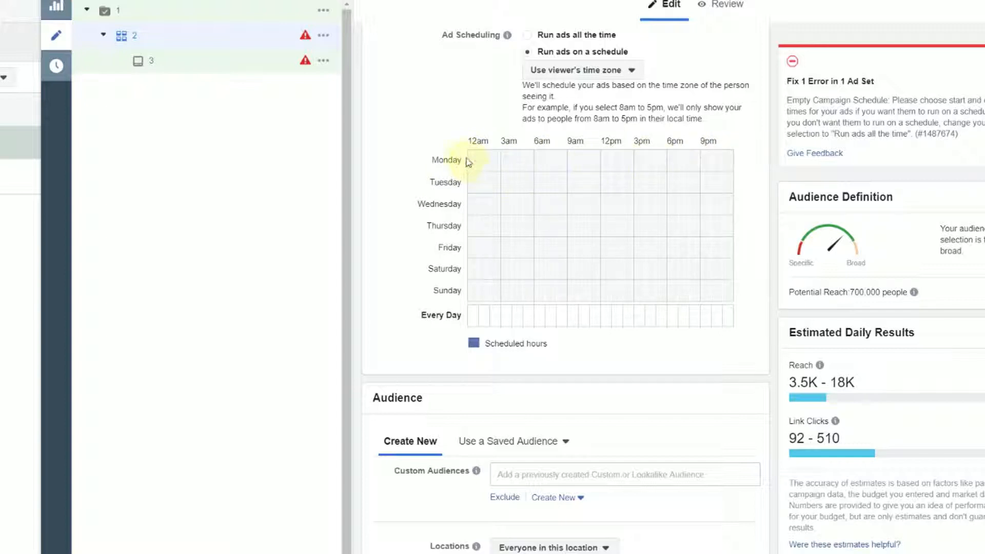
{"action": "left_click_drag", "start_coordinate": [470, 160], "coordinate": [728, 165]}
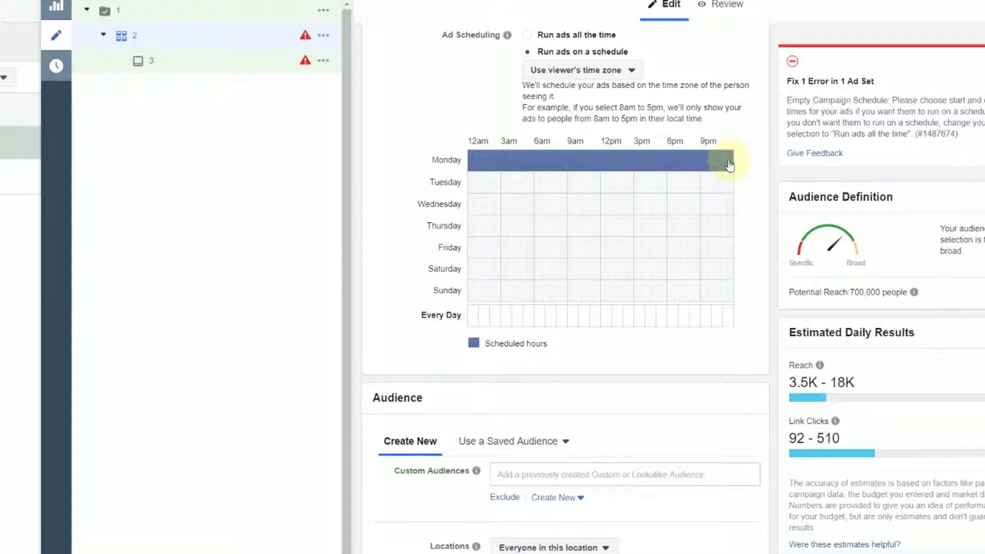
{"action": "left_click_drag", "start_coordinate": [469, 205], "coordinate": [727, 198]}
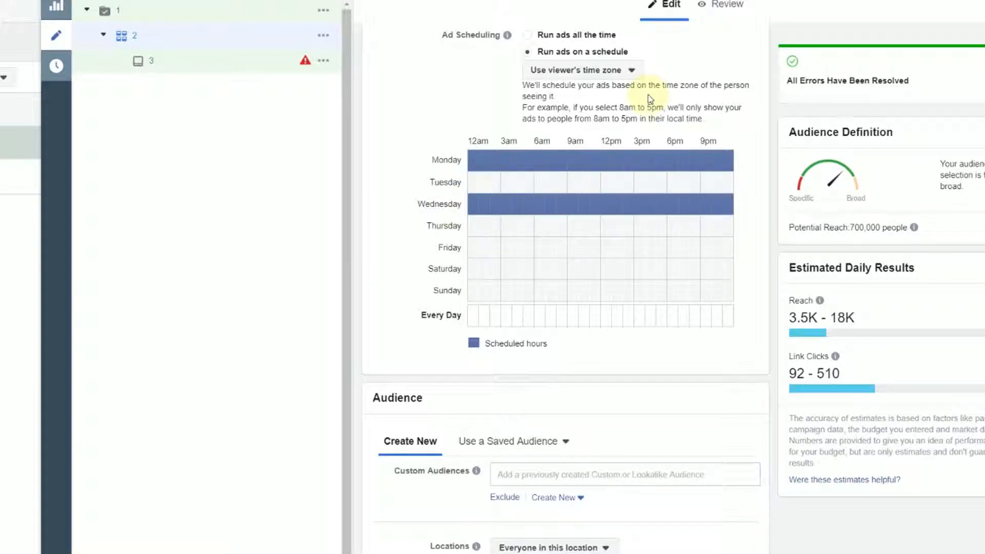
Add Friday 12pm to 3pm and Saturday 3am to 6am to the scheduled hours
{"action": "left_click", "coordinate": [610, 249]}
{"action": "left_click_drag", "start_coordinate": [613, 251], "coordinate": [629, 249]}
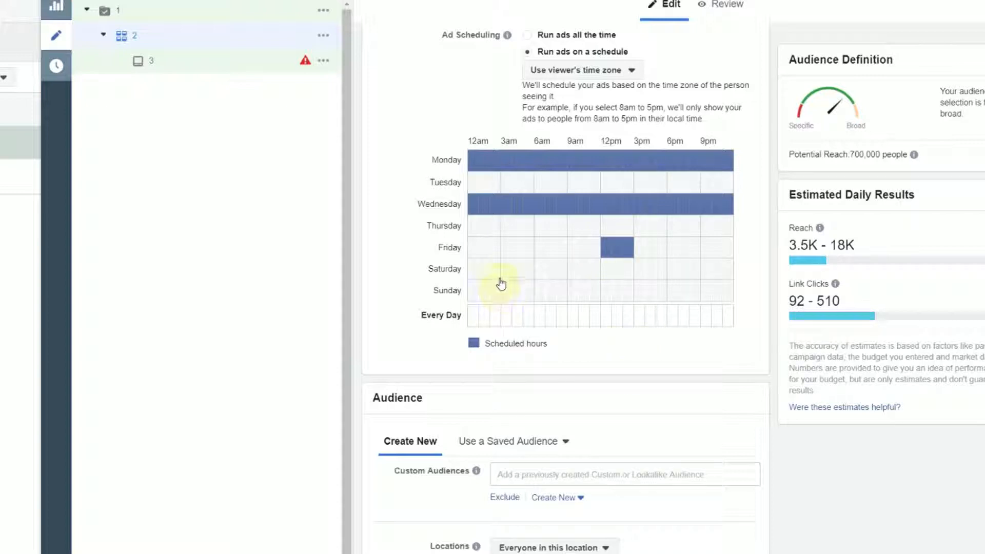
{"action": "left_click", "coordinate": [521, 271]}
{"action": "left_click_drag", "start_coordinate": [522, 271], "coordinate": [528, 271]}
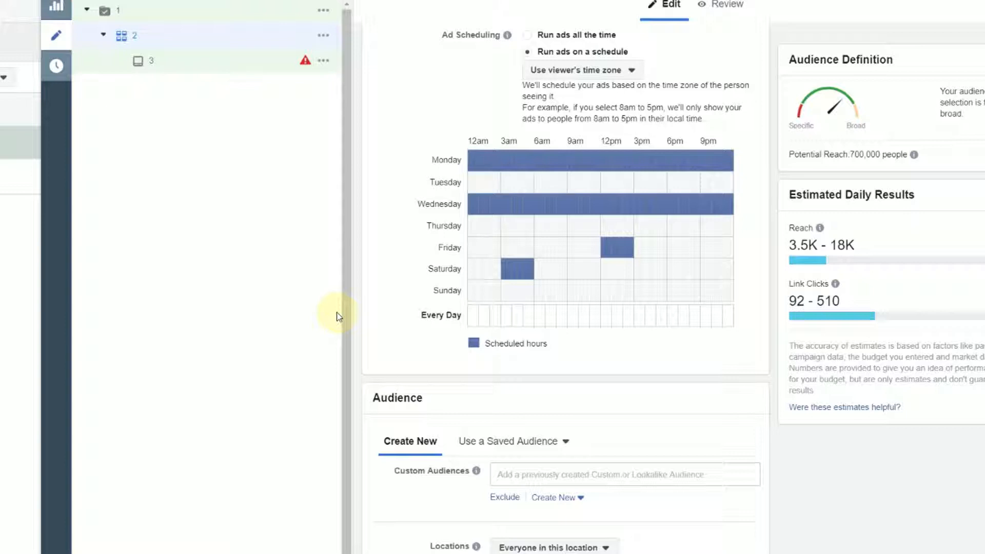
Change the ad set's budget type to Daily Budget again, keeping the Jun 26, 2019 end date
{"action": "scroll", "coordinate": [392, 273], "scroll_direction": "up", "scroll_amount": 2}
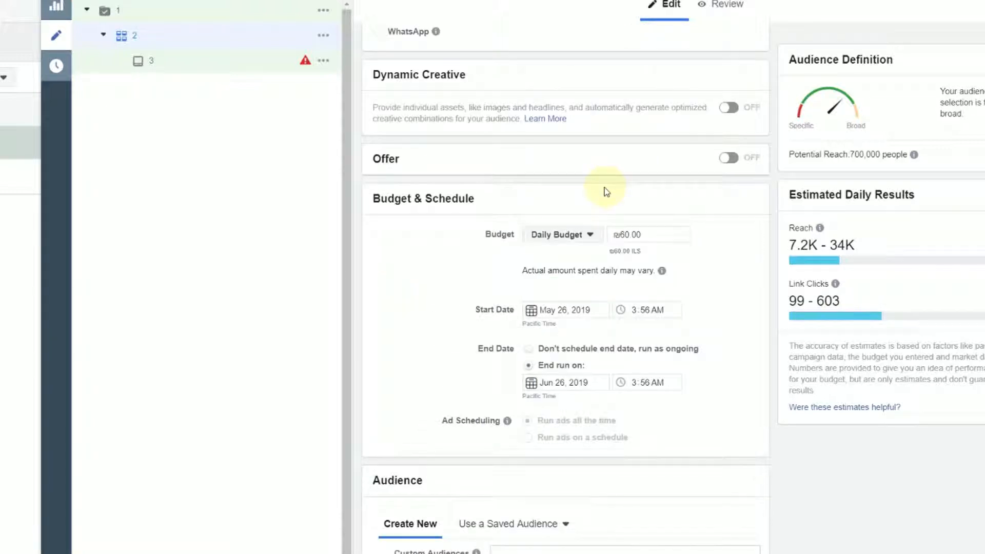
{"action": "scroll", "coordinate": [641, 395], "scroll_direction": "down", "scroll_amount": 6}
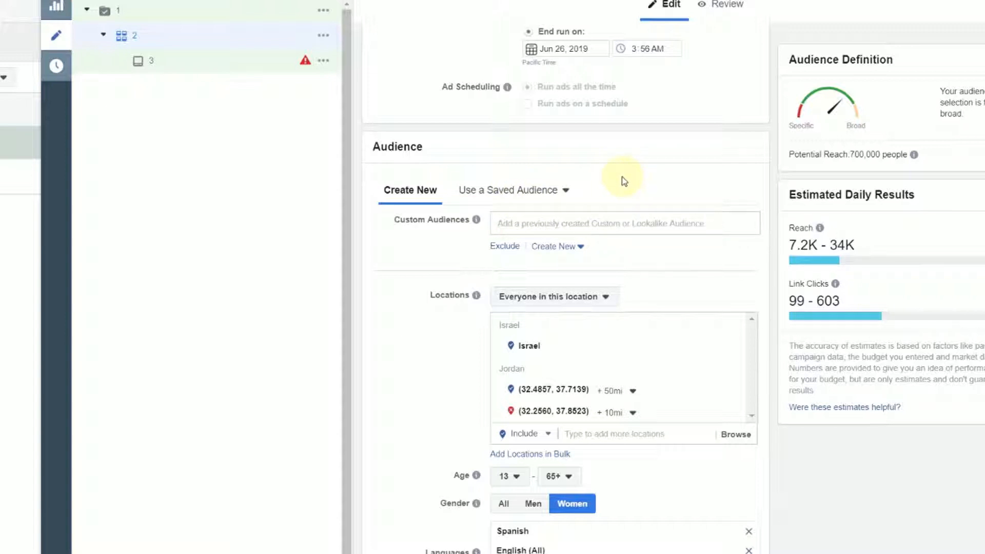
Examine the Locations help text and the choices for which people in the targeted locations are reached
{"action": "scroll", "coordinate": [538, 227], "scroll_direction": "down", "scroll_amount": 2}
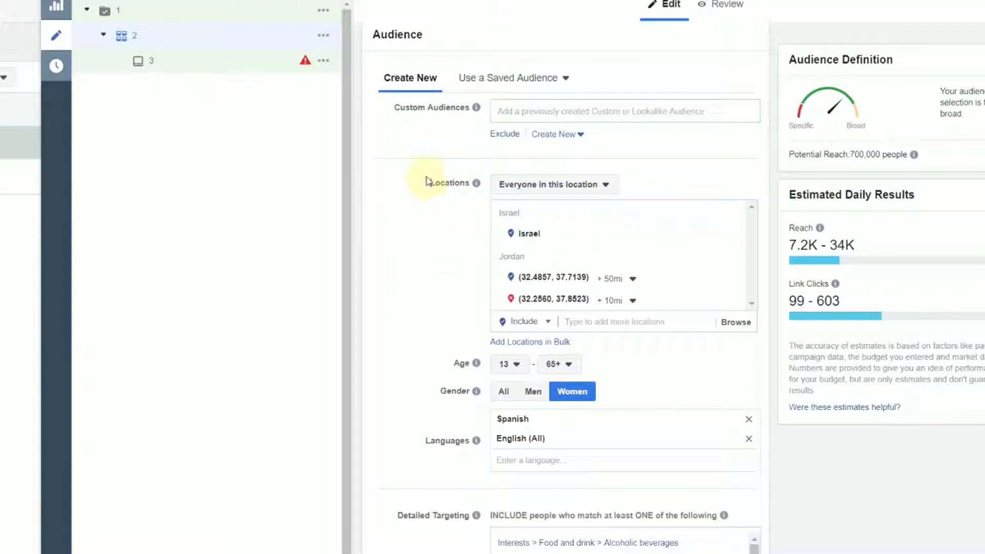
{"action": "mouse_move", "coordinate": [473, 193]}
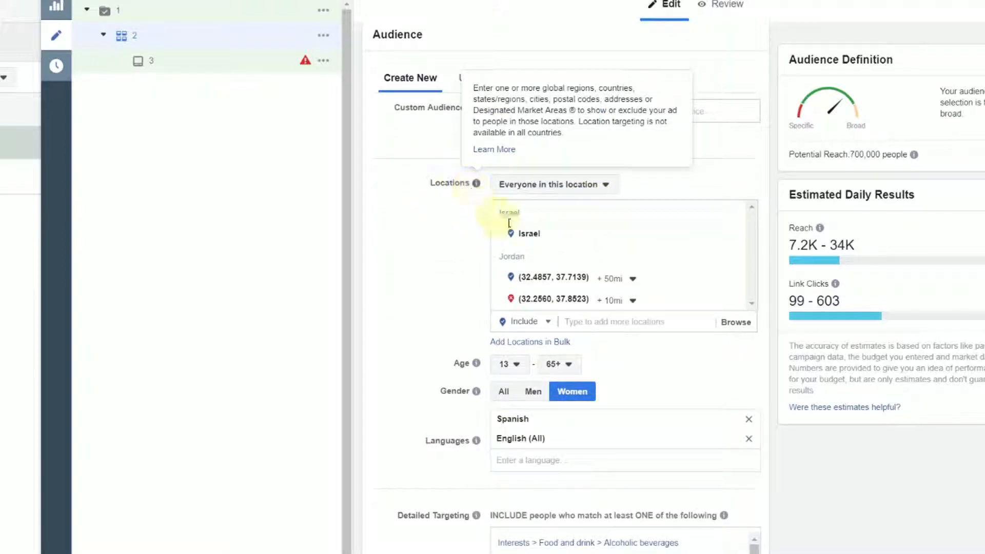
{"action": "left_click", "coordinate": [605, 186]}
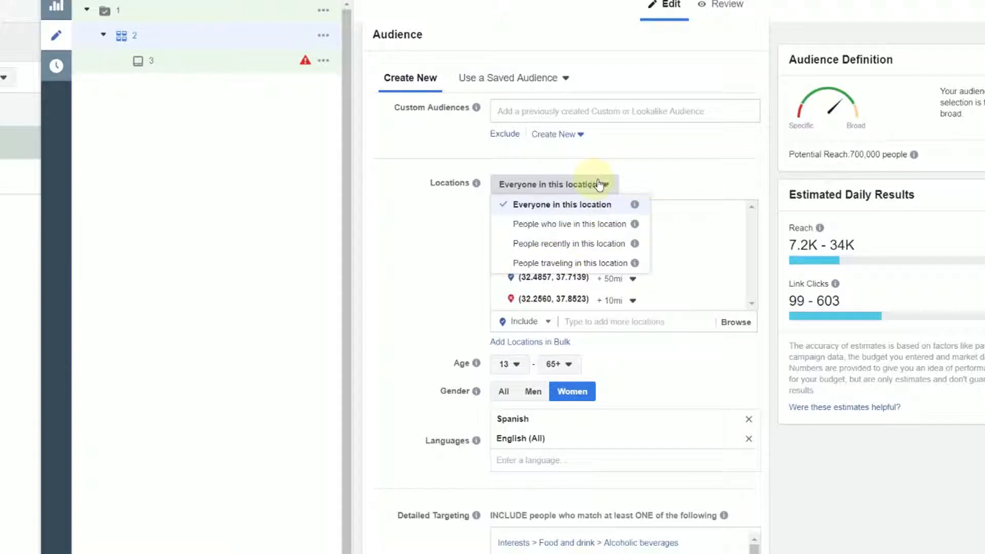
{"action": "left_click", "coordinate": [641, 176]}
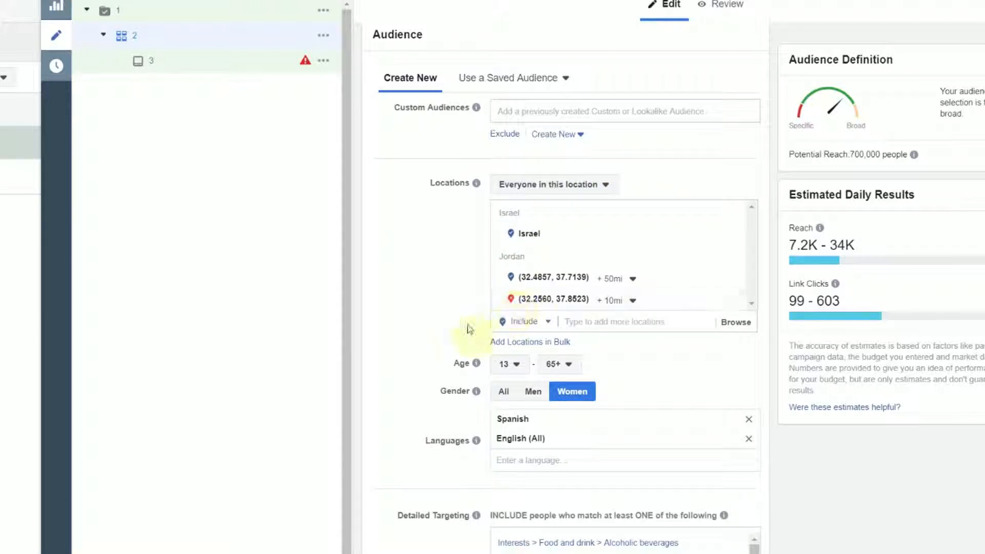
Drop an included location pin near Carson City, Nevada, on the audience's locations map
{"action": "left_click", "coordinate": [626, 319]}
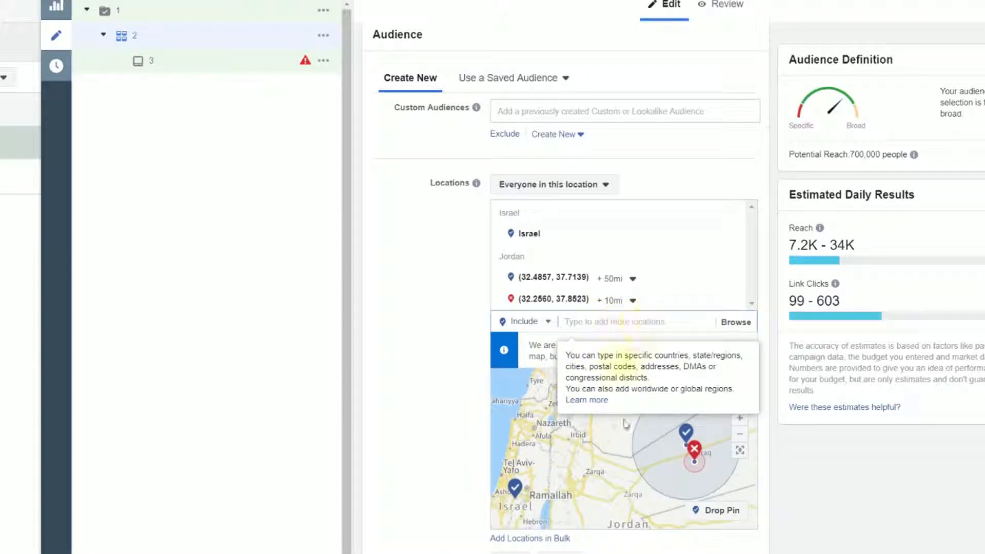
{"action": "scroll", "coordinate": [594, 456], "scroll_direction": "down", "scroll_amount": 5}
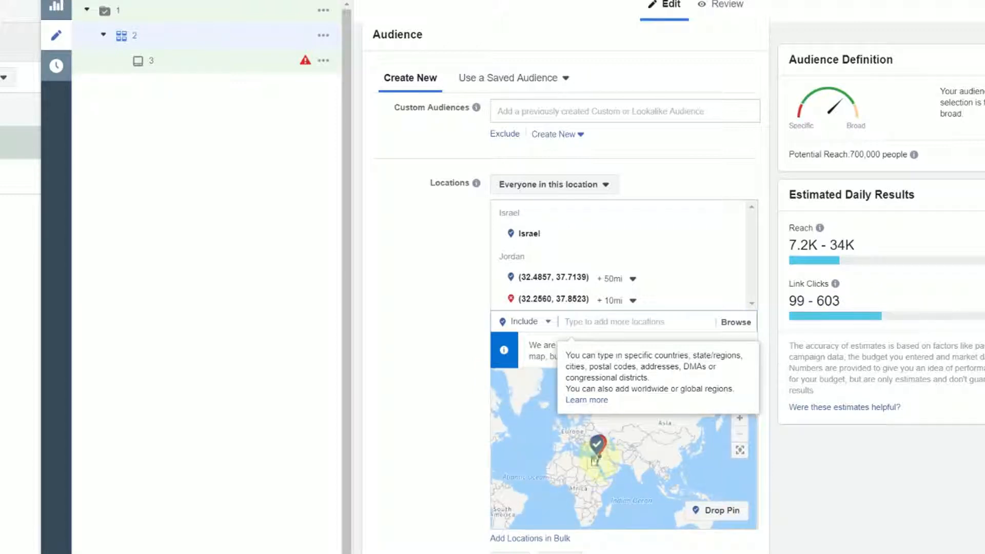
{"action": "scroll", "coordinate": [595, 461], "scroll_direction": "down", "scroll_amount": 3}
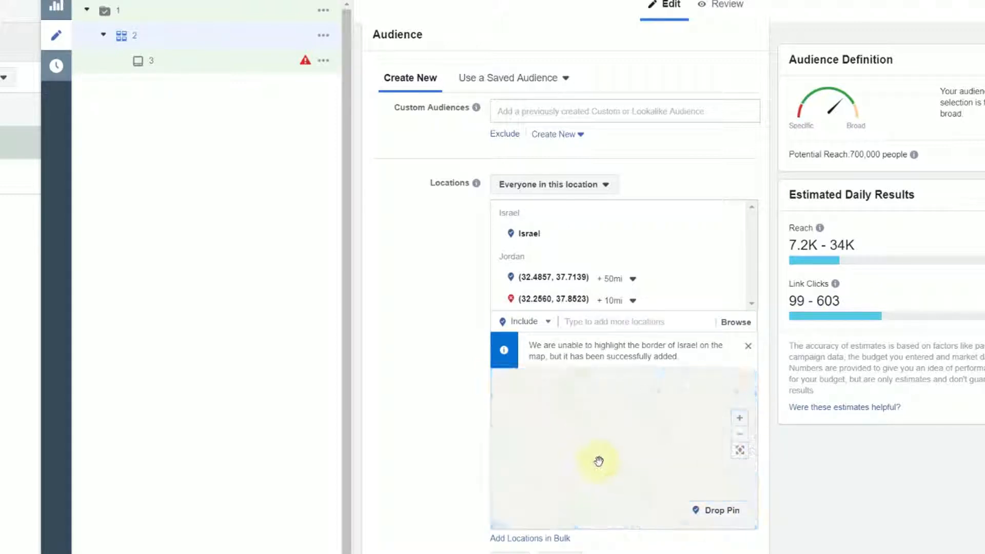
{"action": "scroll", "coordinate": [577, 467], "scroll_direction": "up", "scroll_amount": 3}
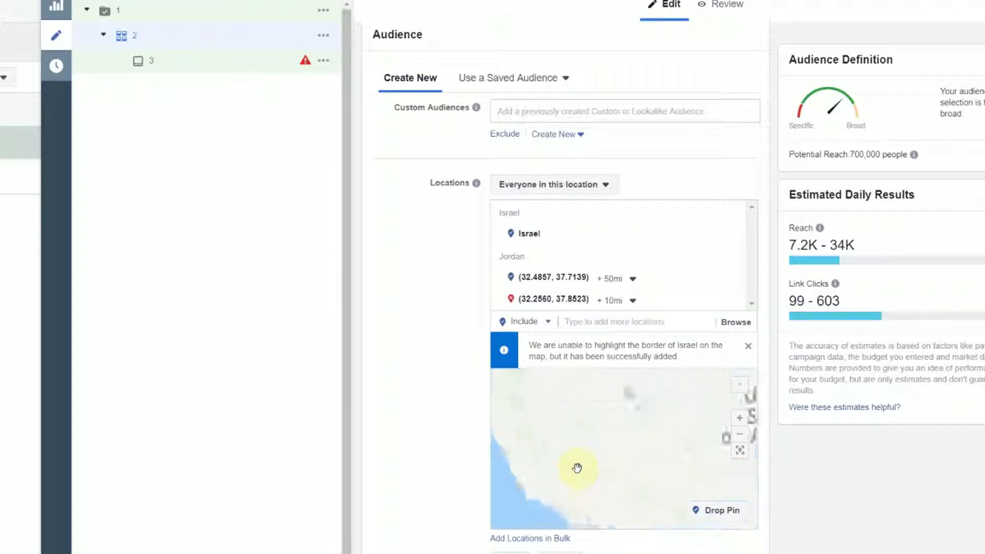
{"action": "scroll", "coordinate": [582, 464], "scroll_direction": "up", "scroll_amount": 3}
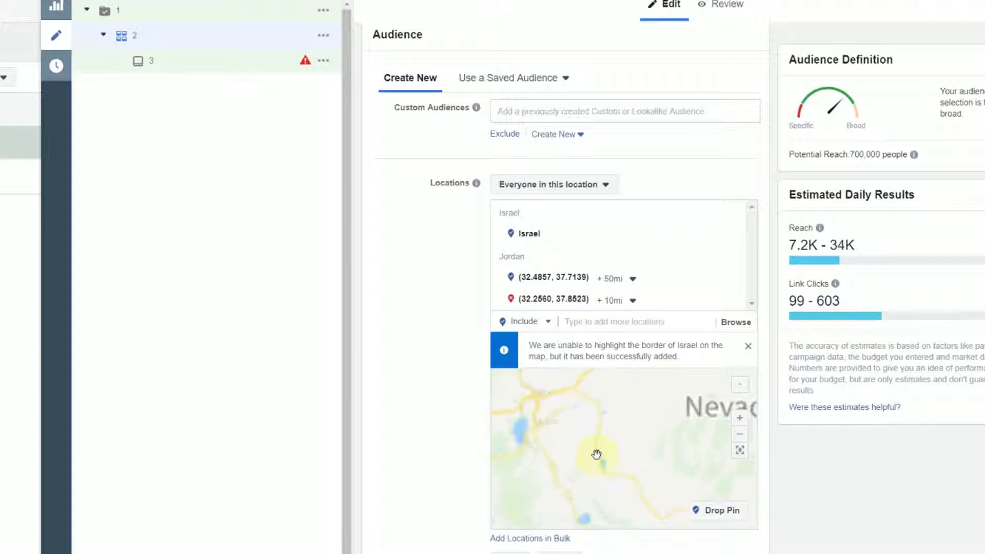
{"action": "scroll", "coordinate": [583, 466], "scroll_direction": "up", "scroll_amount": 1}
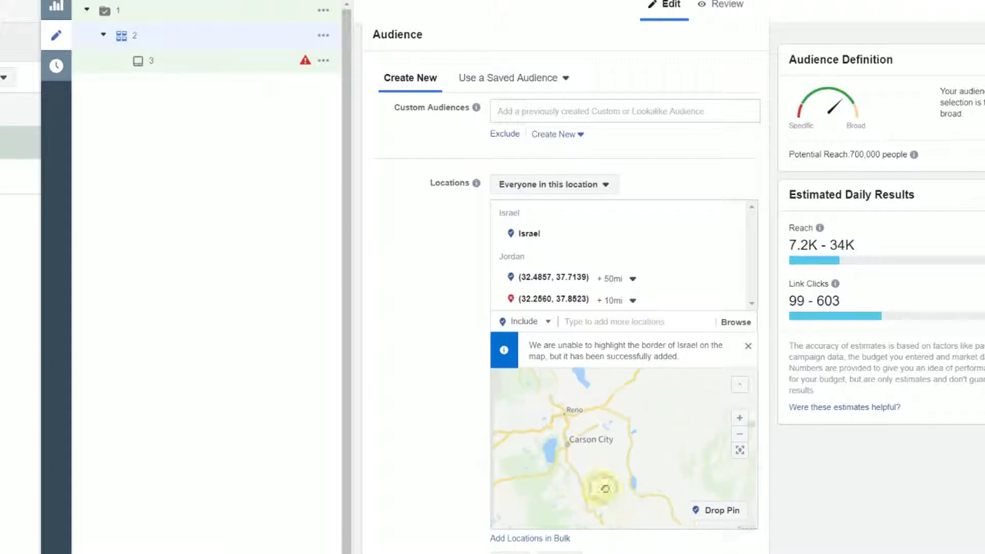
{"action": "left_click", "coordinate": [718, 510]}
{"action": "left_click", "coordinate": [606, 447]}
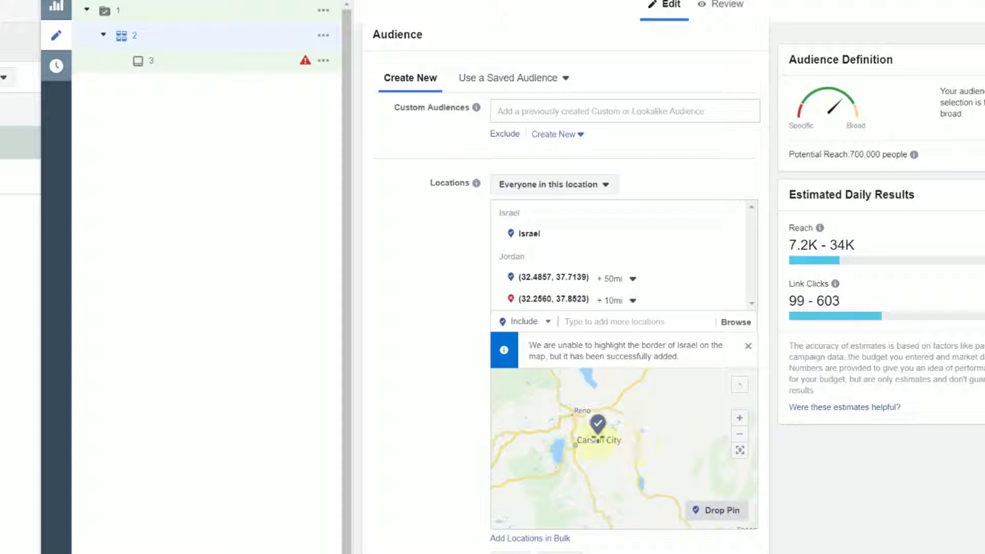
Place the included pin east of Carson City, trying a 43 mi radius before setting it to 5 mi
{"action": "left_click", "coordinate": [611, 441]}
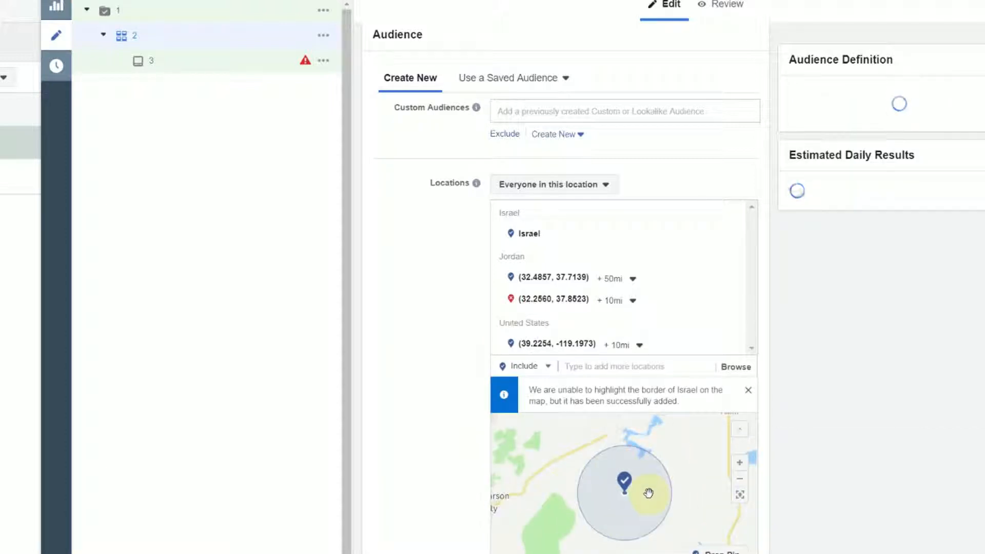
{"action": "left_click", "coordinate": [622, 345]}
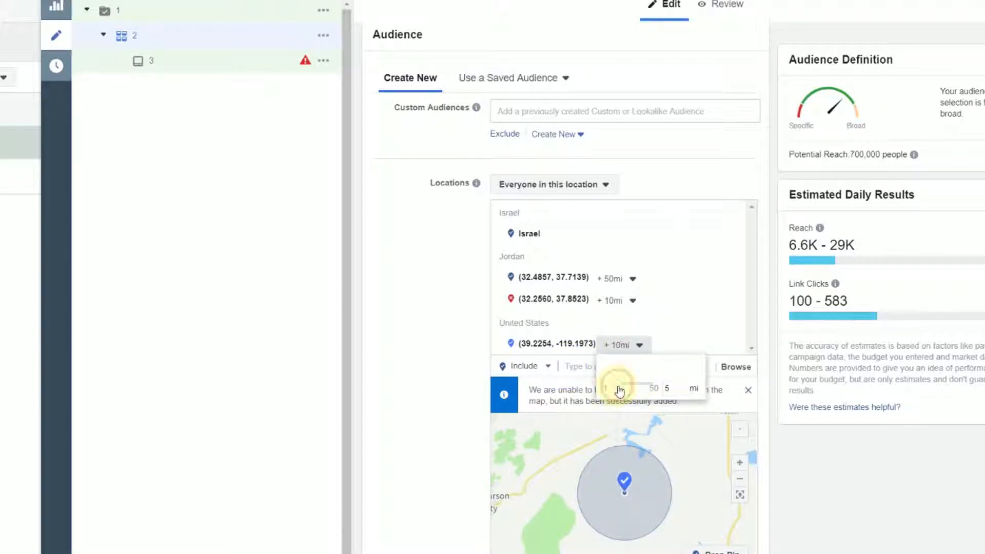
{"action": "left_click_drag", "start_coordinate": [615, 387], "coordinate": [649, 389]}
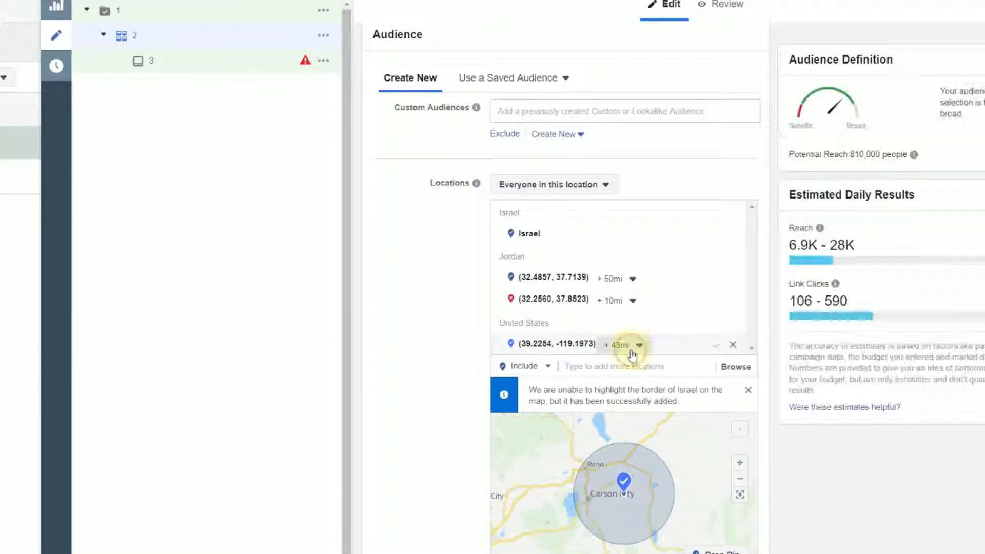
{"action": "left_click", "coordinate": [626, 347]}
{"action": "left_click_drag", "start_coordinate": [647, 388], "coordinate": [616, 390]}
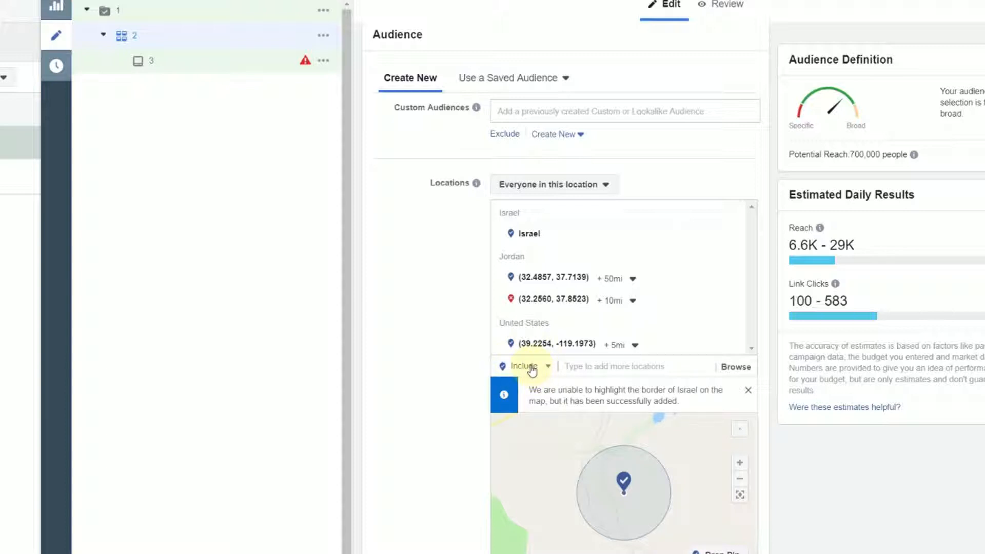
Exclude the country Australia from the audience's locations
{"action": "left_click", "coordinate": [532, 369]}
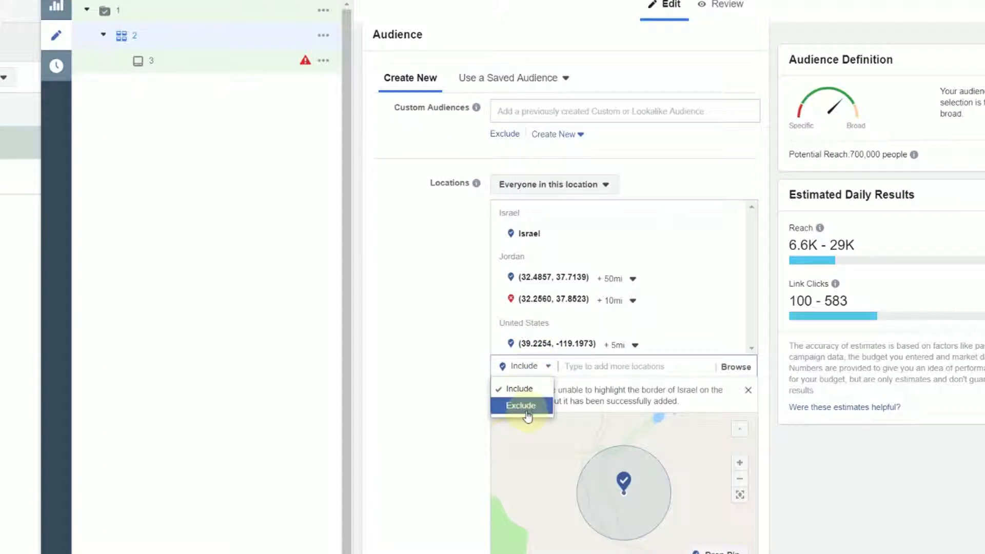
{"action": "left_click", "coordinate": [528, 406]}
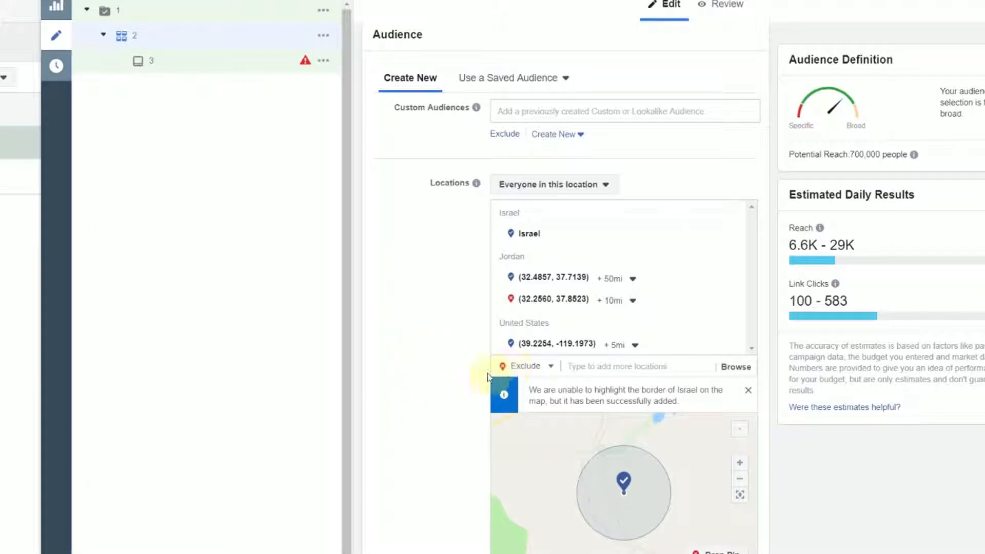
{"action": "left_click", "coordinate": [590, 367]}
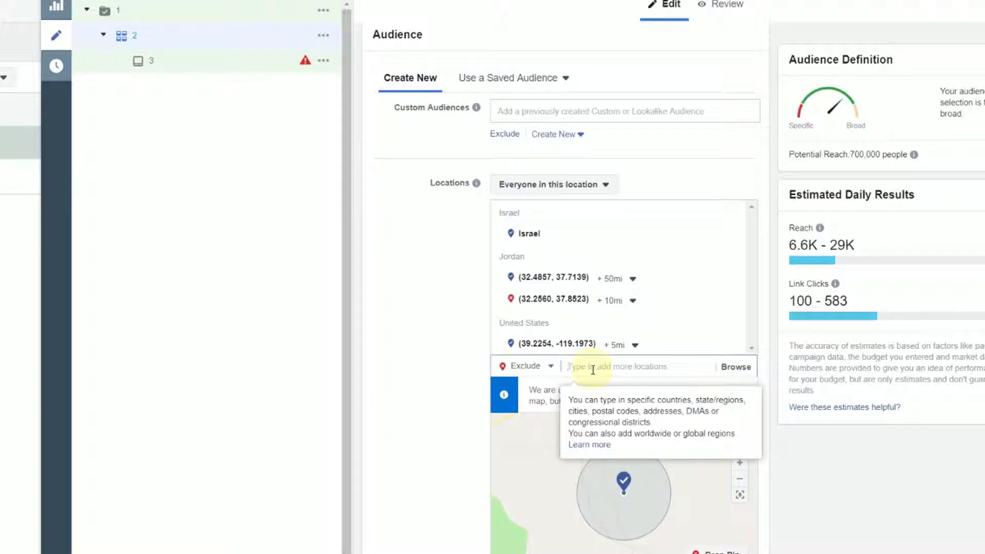
{"action": "type", "text": "austra"}
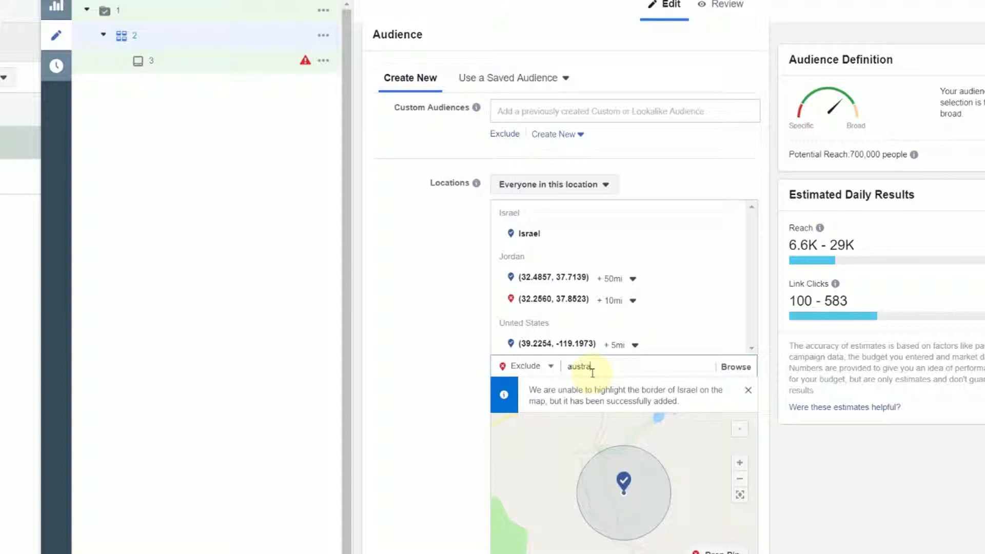
{"action": "type", "text": "lia"}
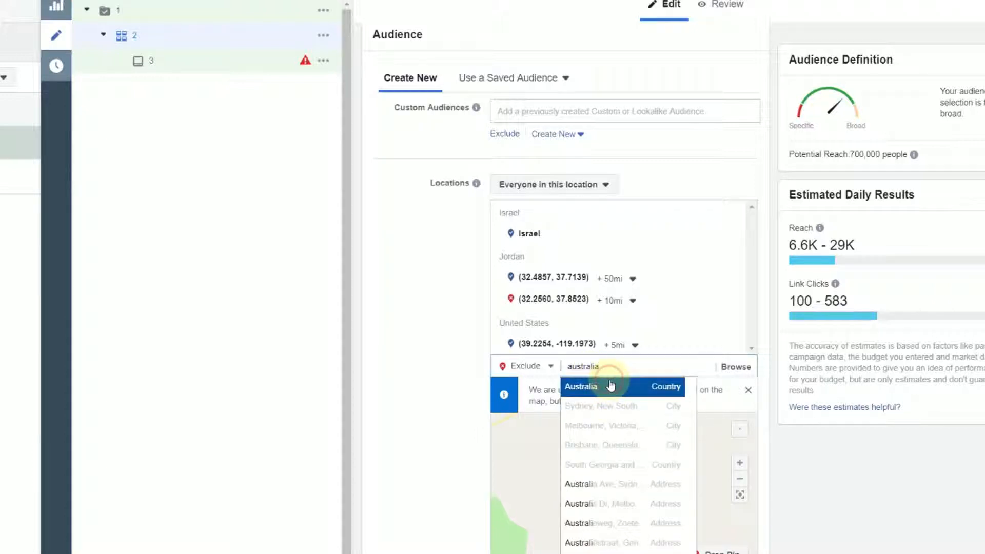
{"action": "left_click", "coordinate": [610, 386]}
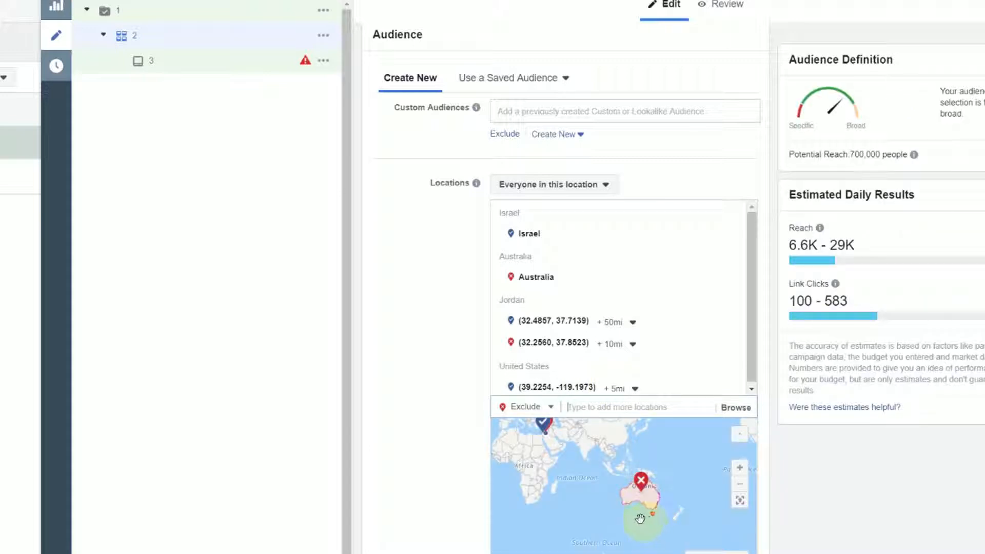
{"action": "scroll", "coordinate": [641, 510], "scroll_direction": "up", "scroll_amount": 2}
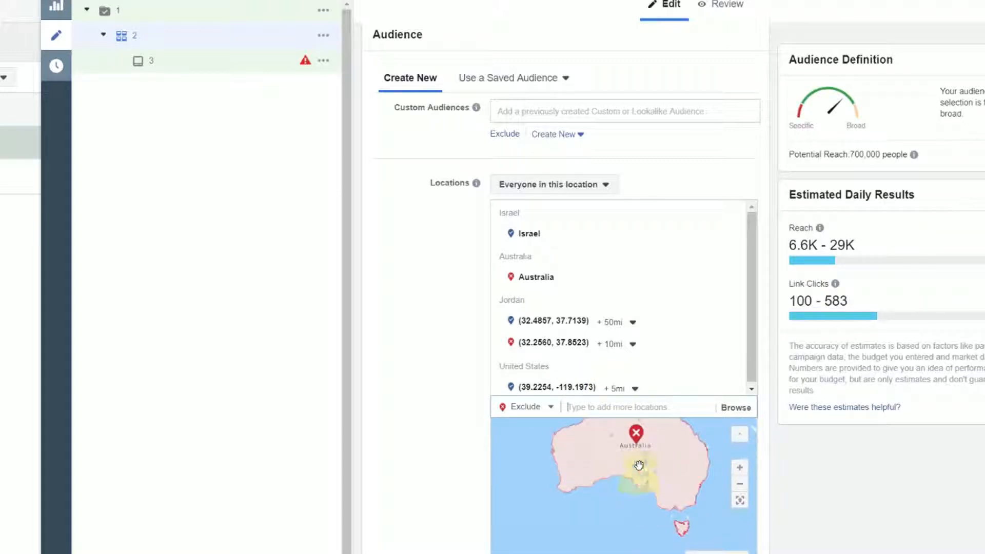
{"action": "left_click_drag", "start_coordinate": [639, 469], "coordinate": [660, 518]}
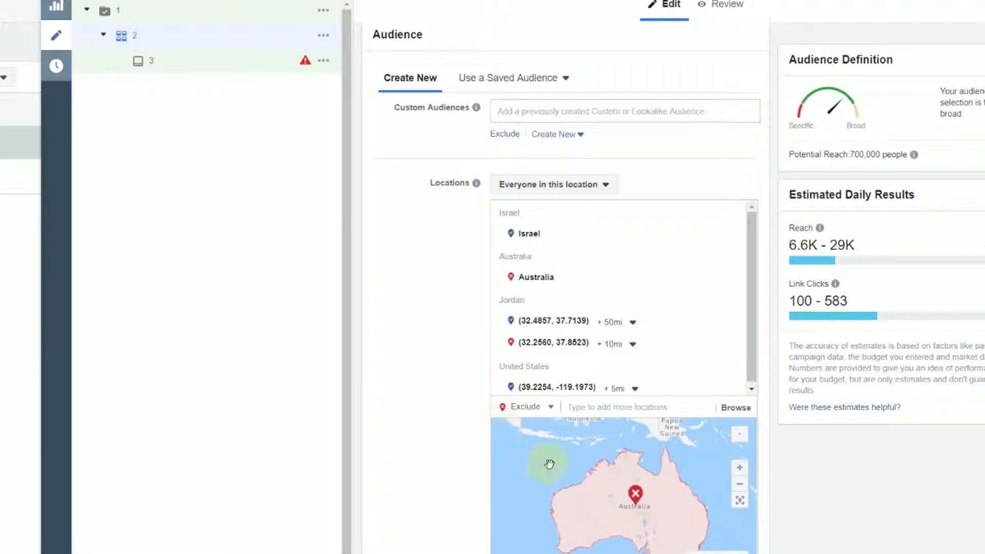
Include the country United States in the audience's locations
{"action": "left_click_drag", "start_coordinate": [548, 464], "coordinate": [633, 523]}
{"action": "left_click_drag", "start_coordinate": [526, 437], "coordinate": [667, 501]}
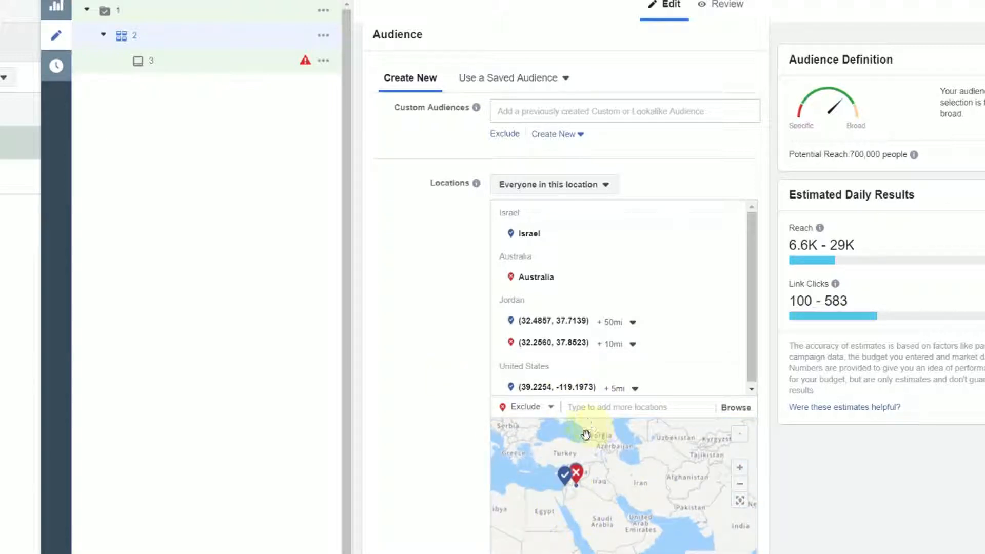
{"action": "left_click_drag", "start_coordinate": [558, 501], "coordinate": [708, 528]}
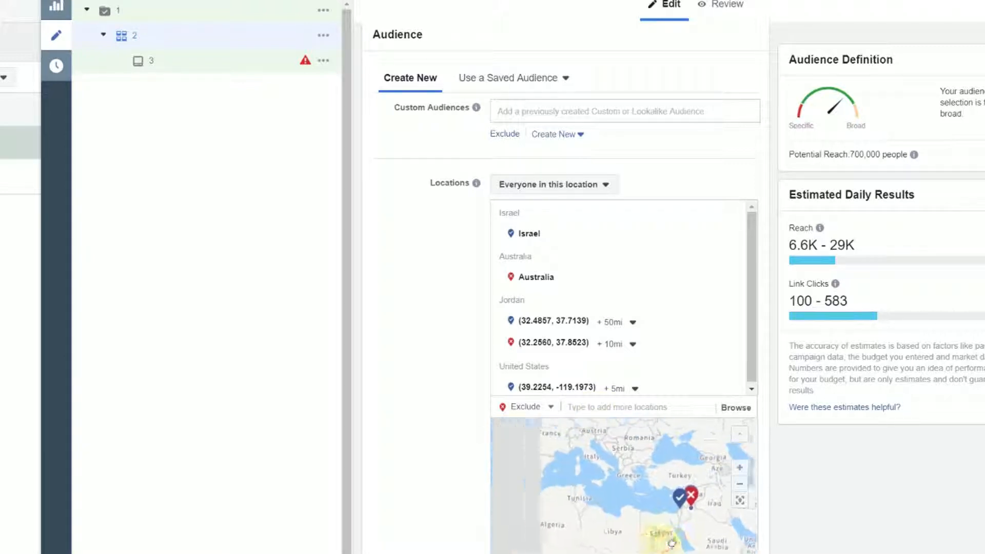
{"action": "left_click", "coordinate": [589, 404]}
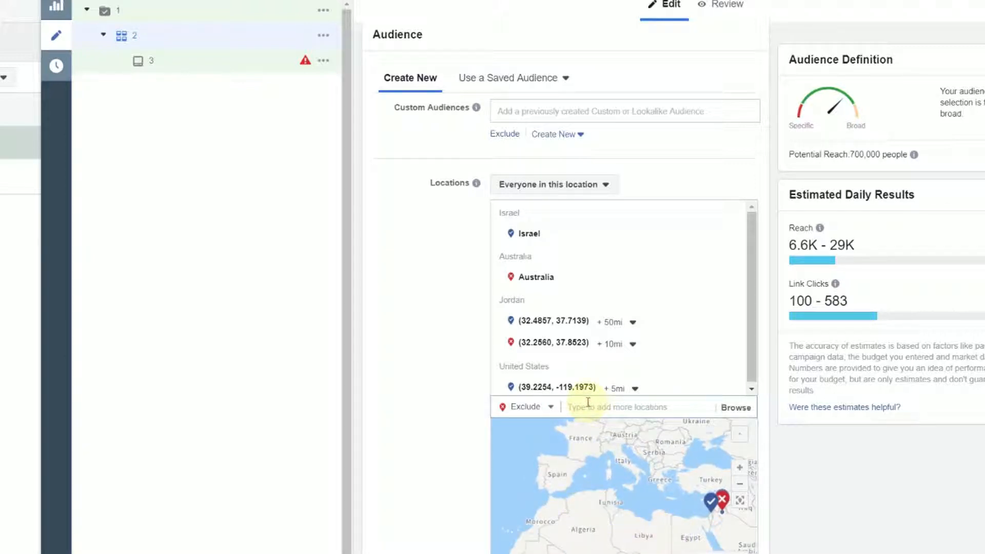
{"action": "type", "text": "united"}
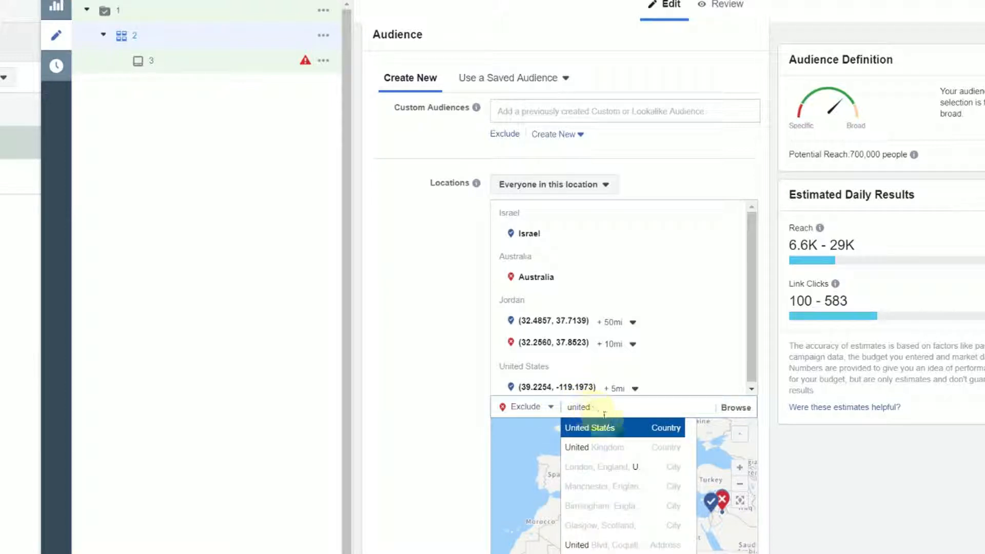
{"action": "left_click", "coordinate": [539, 405]}
{"action": "left_click", "coordinate": [519, 429]}
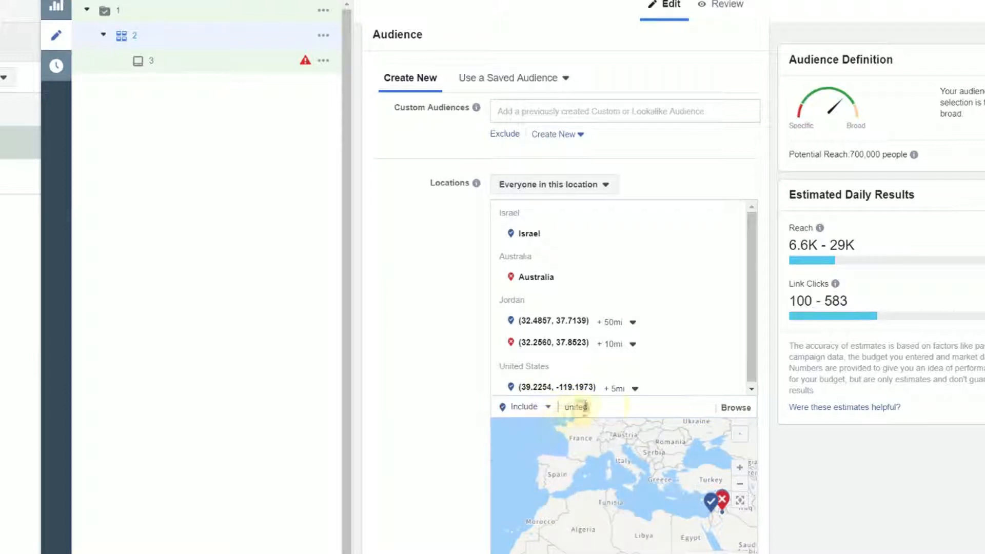
{"action": "double_click", "coordinate": [614, 404]}
{"action": "left_click", "coordinate": [601, 408]}
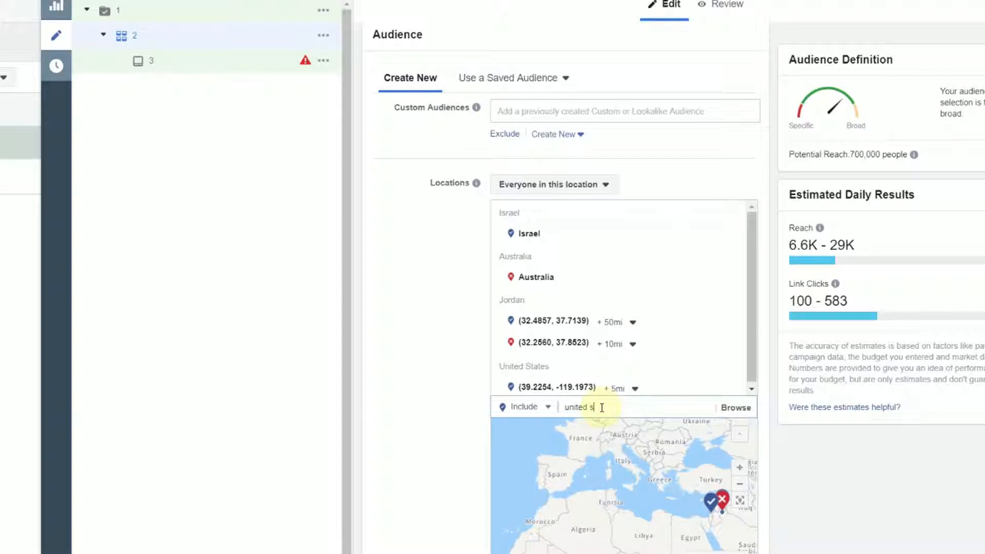
{"action": "type", "text": "state"}
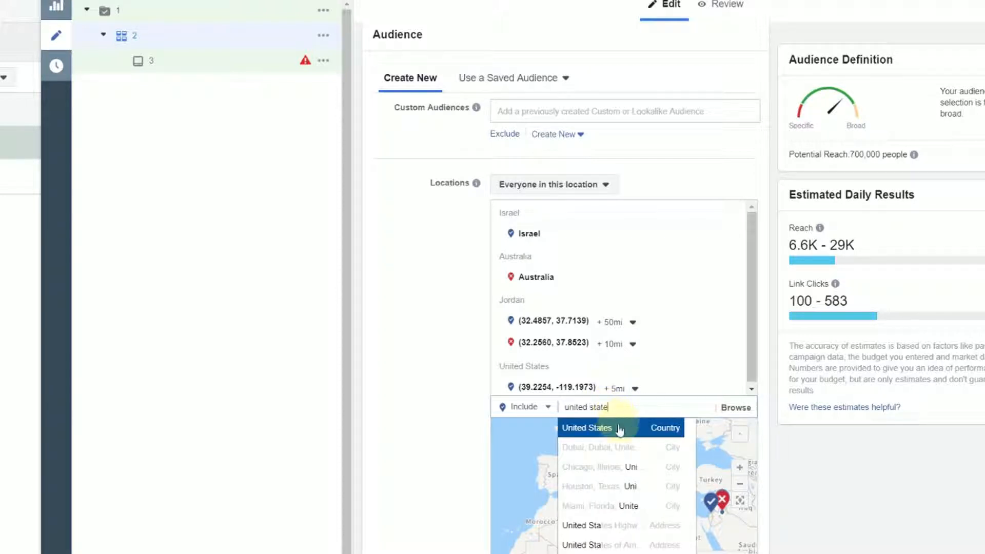
{"action": "left_click", "coordinate": [618, 429]}
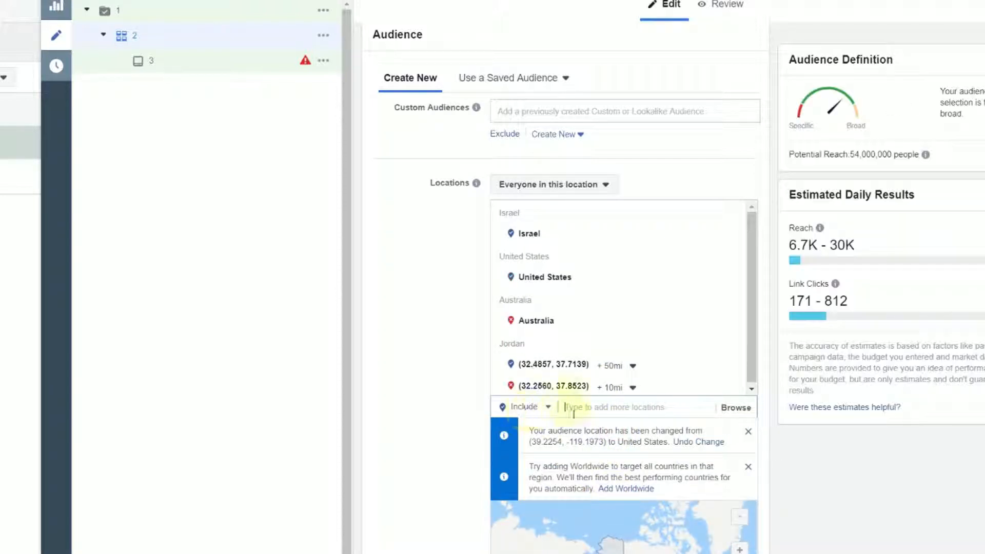
Exclude the city New York, New York from the audience's locations within the included United States
{"action": "scroll", "coordinate": [638, 547], "scroll_direction": "down", "scroll_amount": 2}
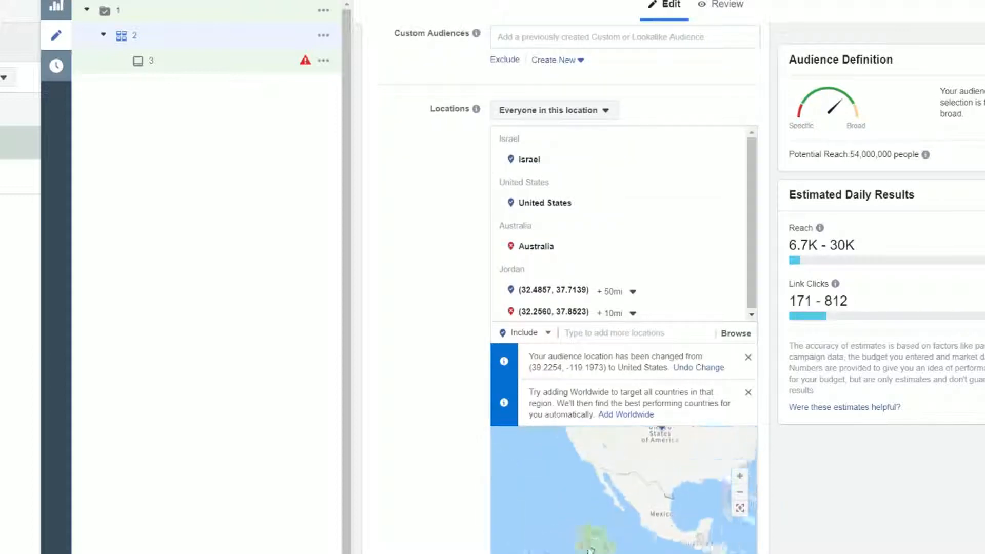
{"action": "scroll", "coordinate": [618, 465], "scroll_direction": "down", "scroll_amount": 4}
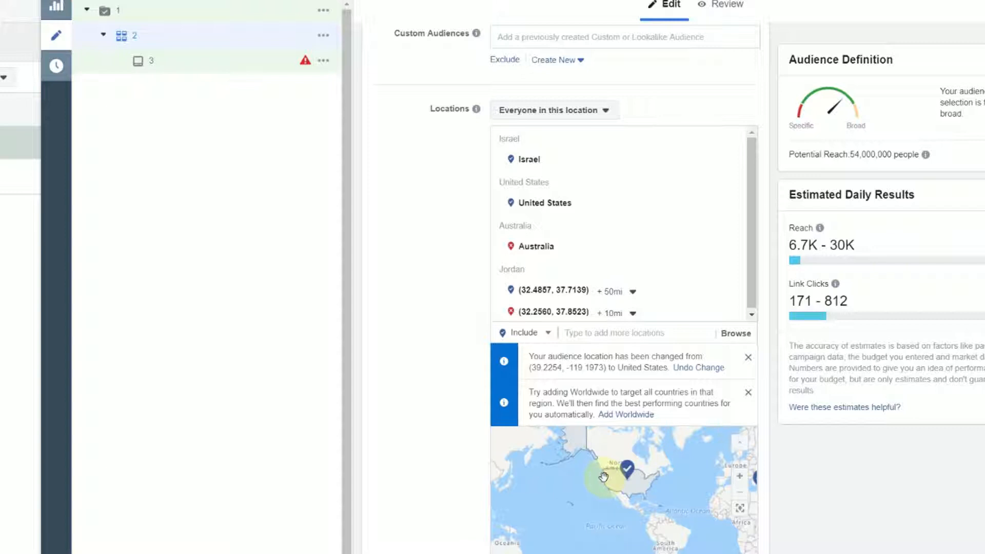
{"action": "left_click", "coordinate": [577, 334]}
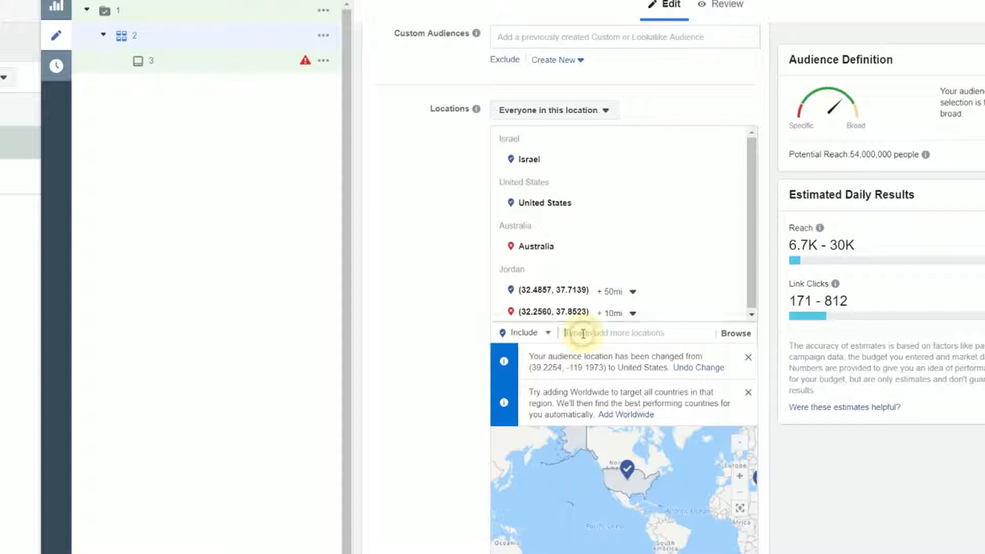
{"action": "left_click", "coordinate": [537, 334]}
{"action": "left_click", "coordinate": [523, 369]}
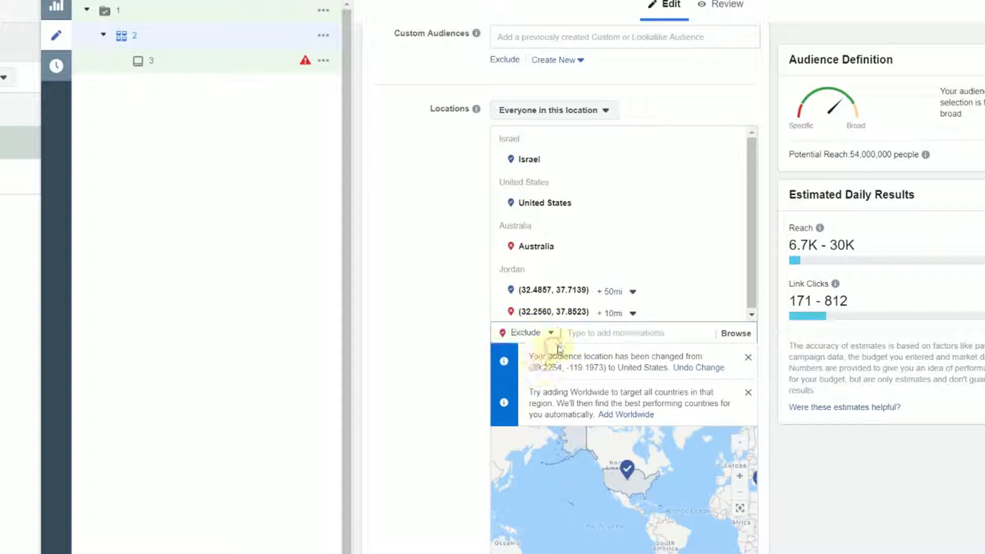
{"action": "left_click", "coordinate": [593, 334]}
{"action": "type", "text": "new"}
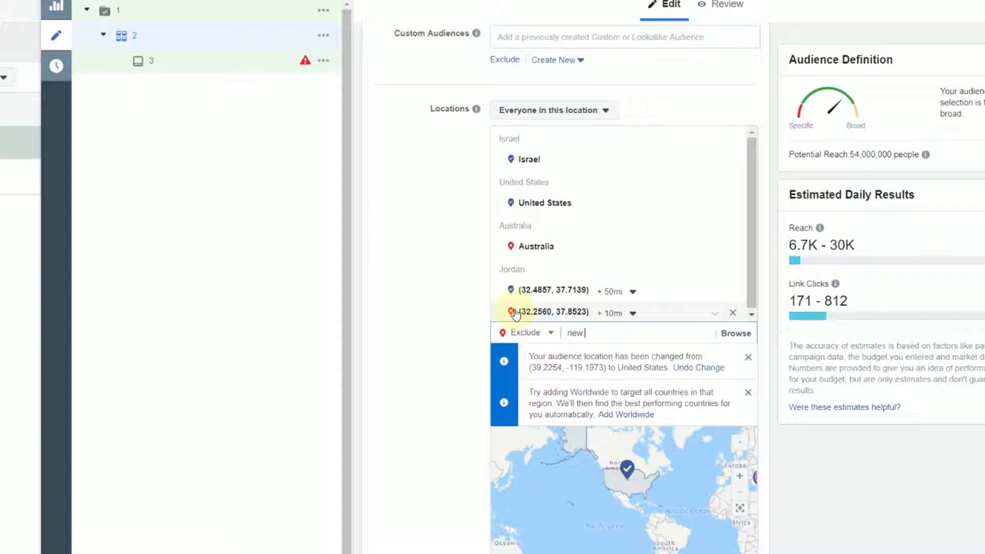
{"action": "type", "text": " york"}
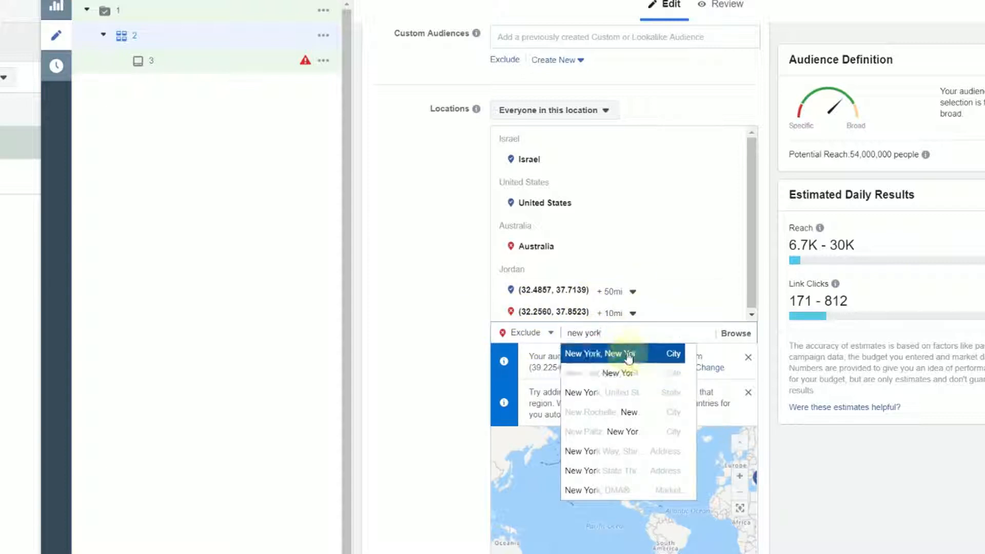
{"action": "left_click", "coordinate": [622, 353]}
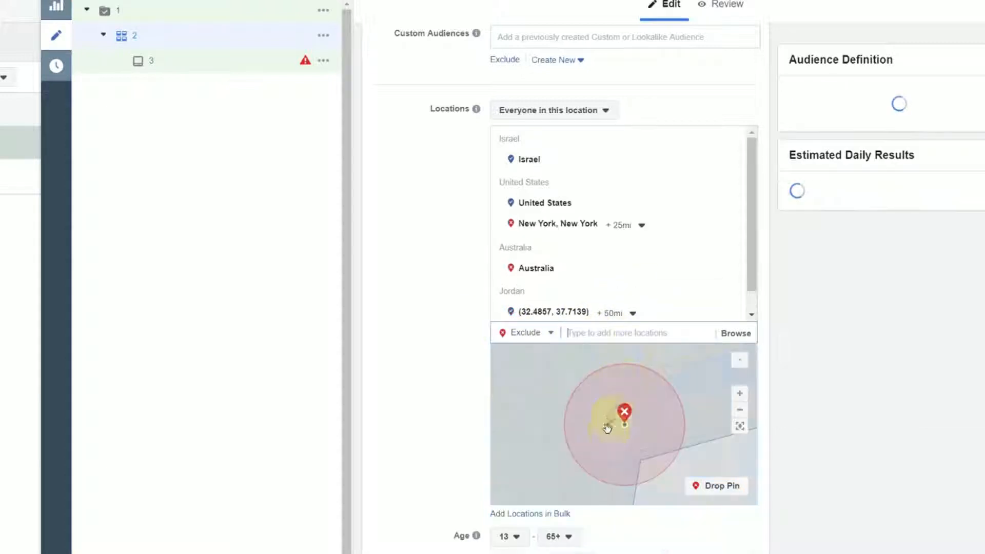
{"action": "scroll", "coordinate": [618, 449], "scroll_direction": "down", "scroll_amount": 3}
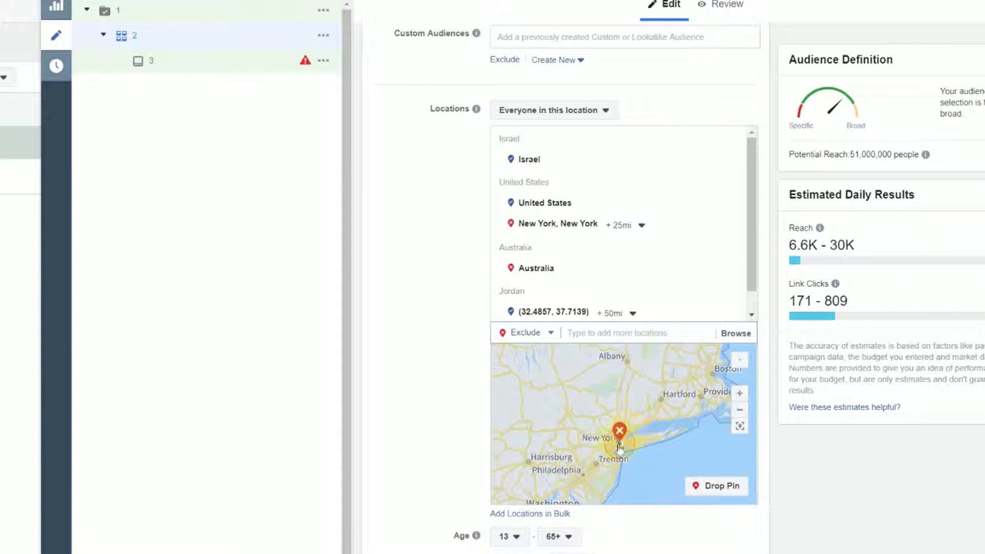
{"action": "scroll", "coordinate": [623, 451], "scroll_direction": "down", "scroll_amount": 4}
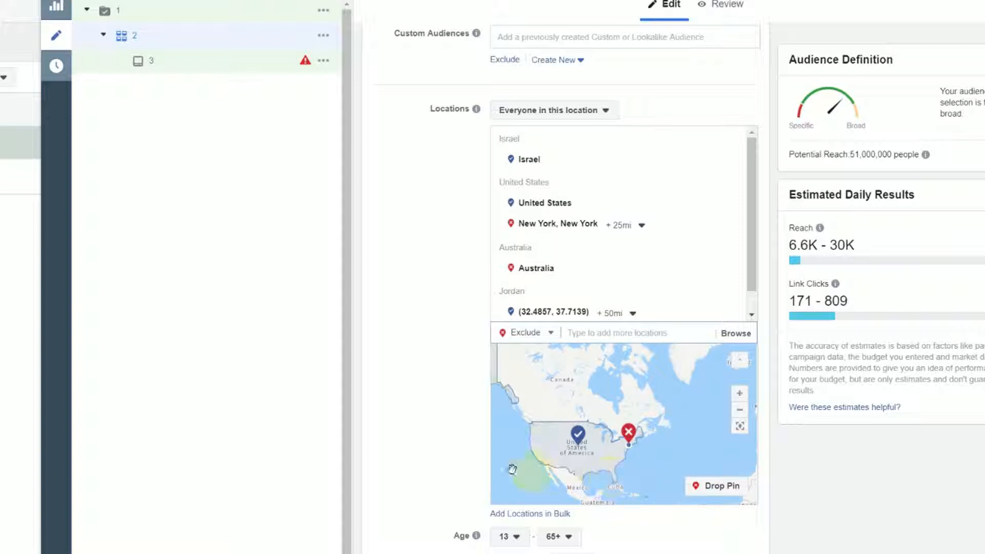
Examine the available minimum and maximum ages for the audience
{"action": "scroll", "coordinate": [410, 459], "scroll_direction": "down", "scroll_amount": 4}
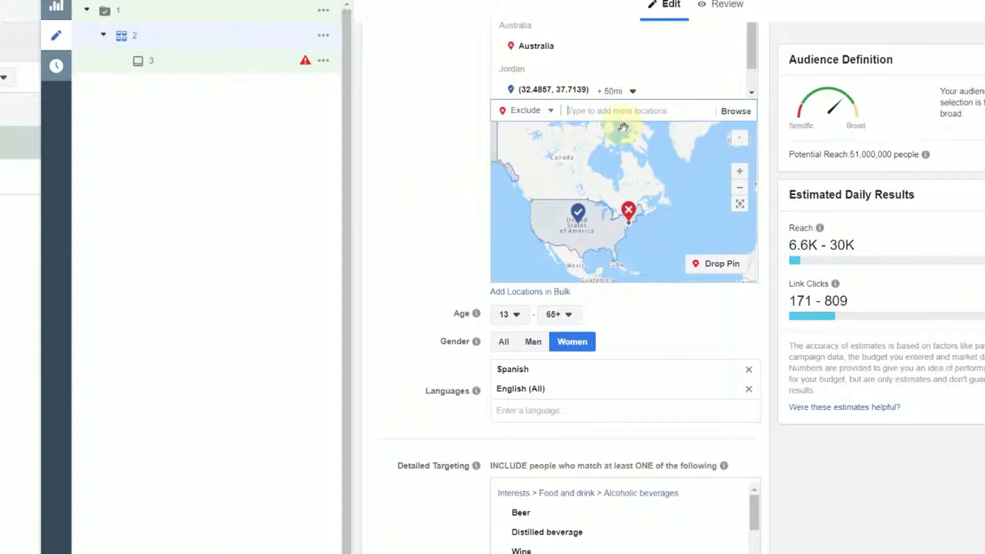
{"action": "left_click", "coordinate": [512, 318]}
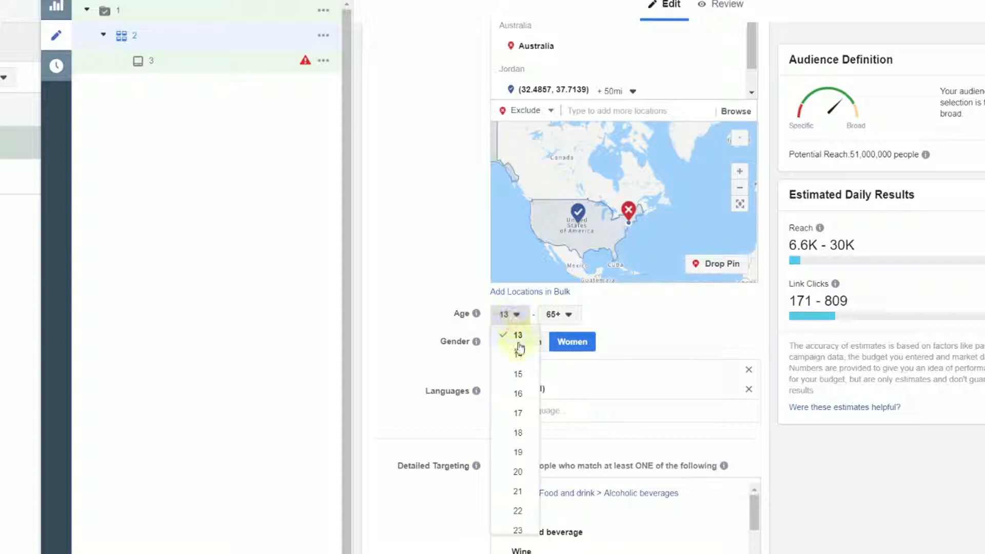
{"action": "left_click", "coordinate": [559, 314]}
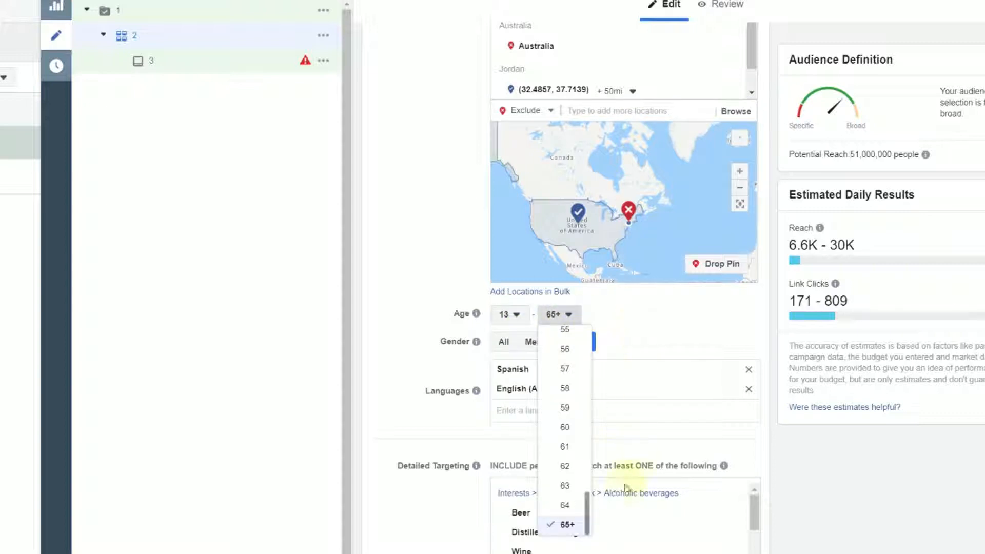
{"action": "left_click", "coordinate": [685, 314]}
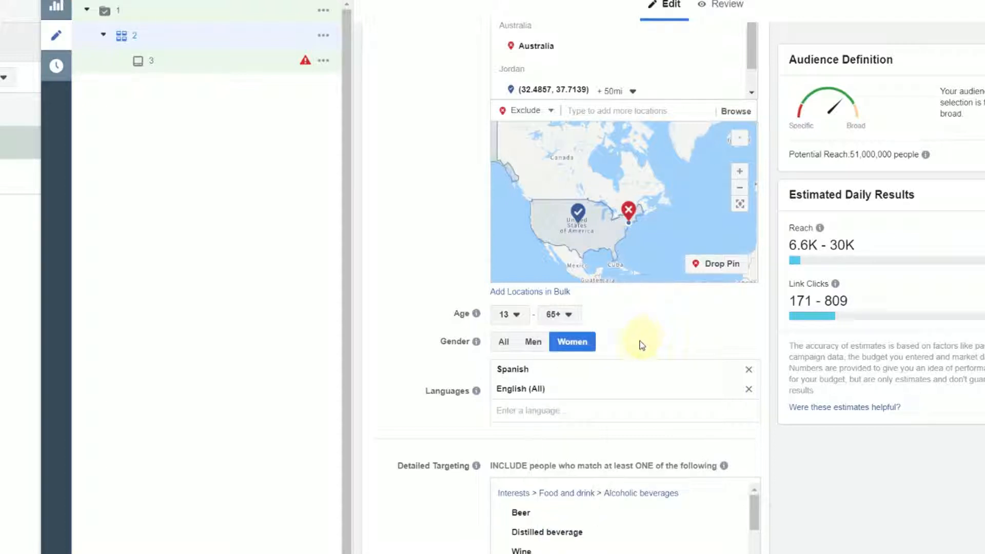
Try the All and Men gender options for the audience and return the selection to Women
{"action": "left_click", "coordinate": [504, 346]}
{"action": "left_click", "coordinate": [533, 342]}
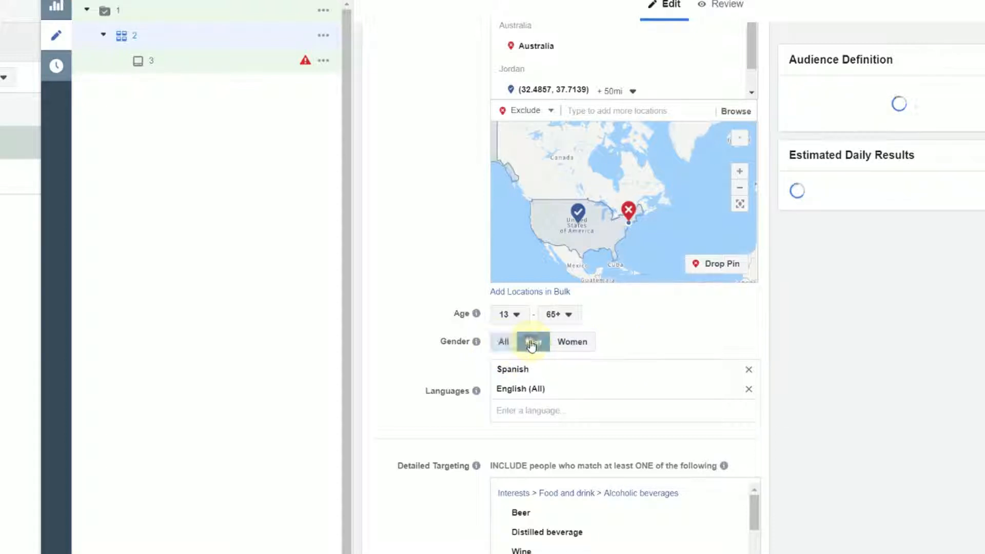
{"action": "left_click", "coordinate": [572, 341]}
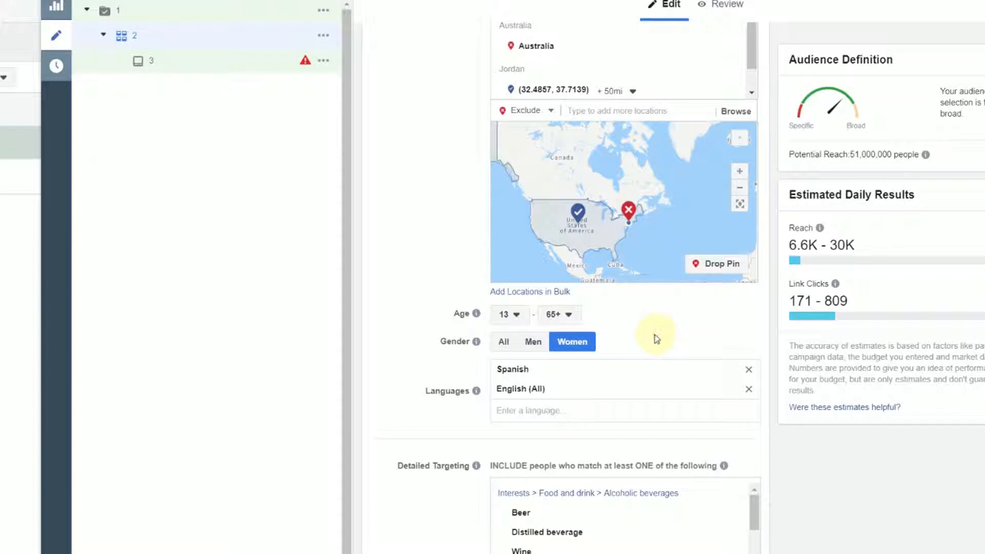
Replace the audience's existing languages with English (All), Slovak and Hebrew
{"action": "left_click", "coordinate": [750, 370]}
{"action": "left_click", "coordinate": [750, 371]}
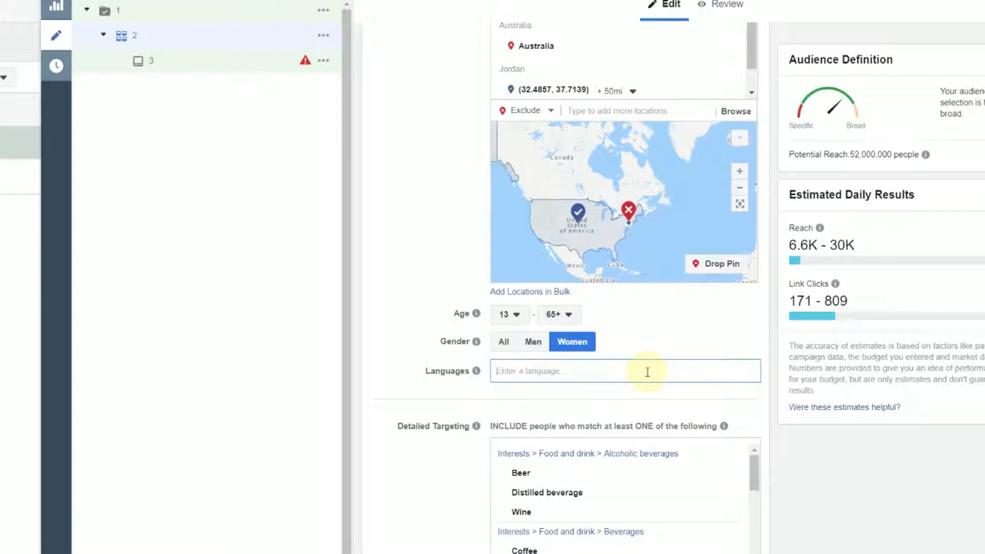
{"action": "type", "text": "en"}
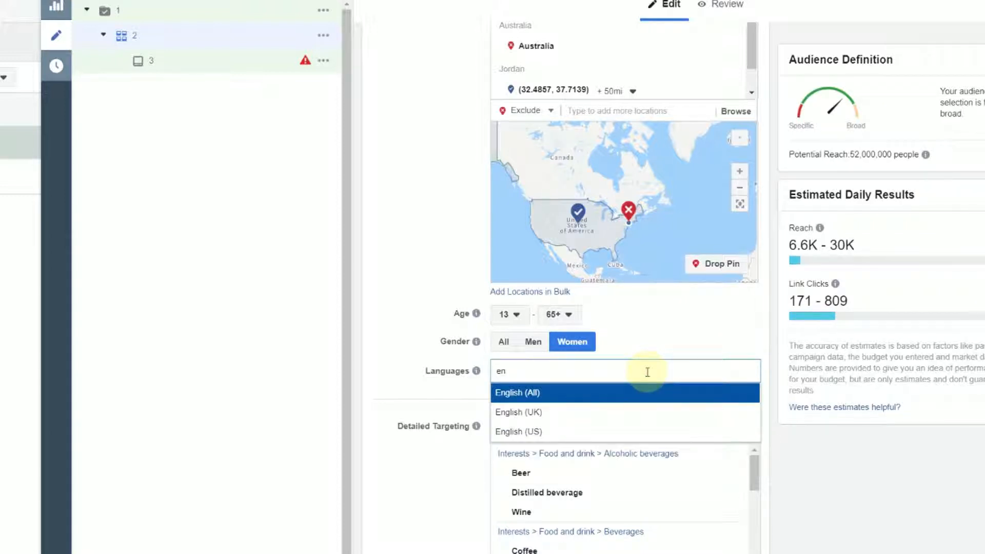
{"action": "left_click", "coordinate": [588, 394]}
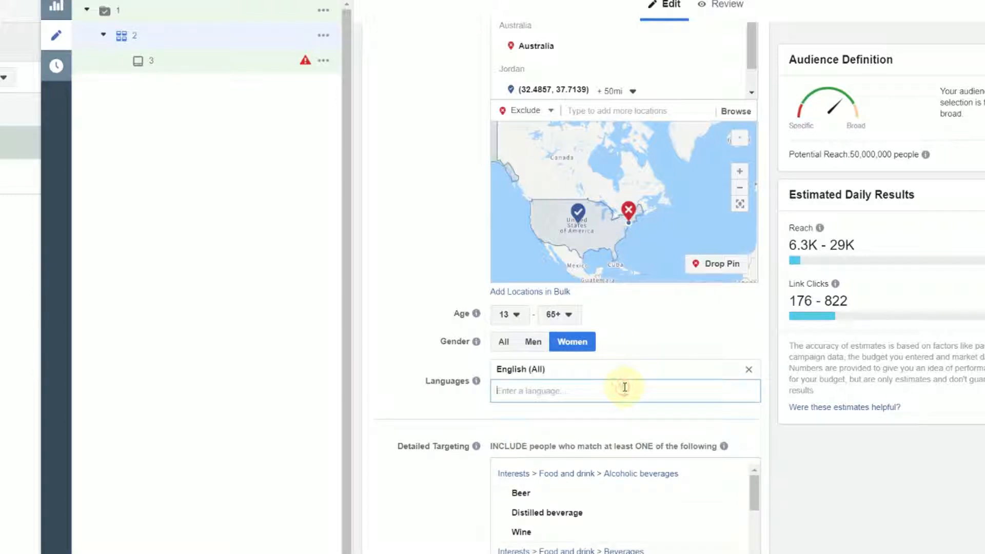
{"action": "type", "text": "s"}
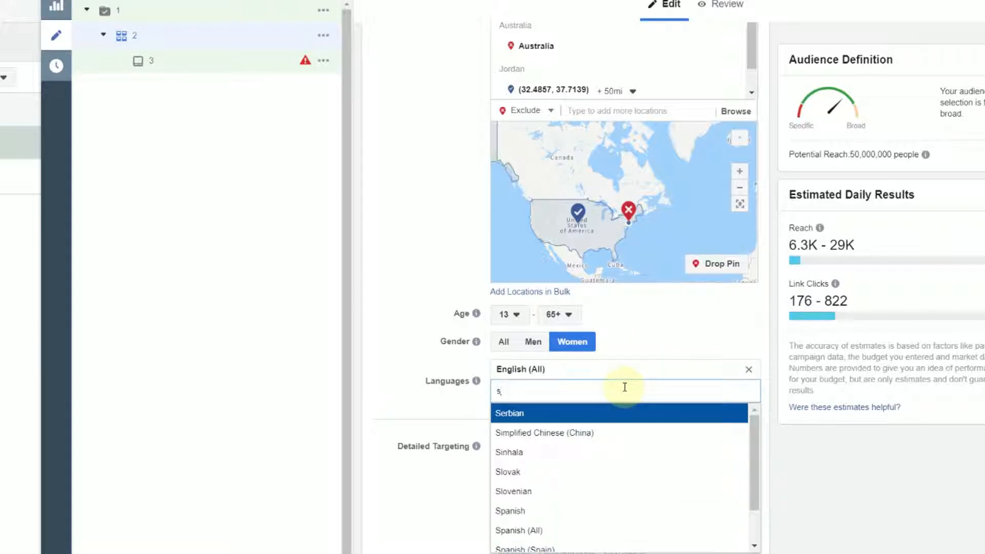
{"action": "left_click", "coordinate": [549, 471]}
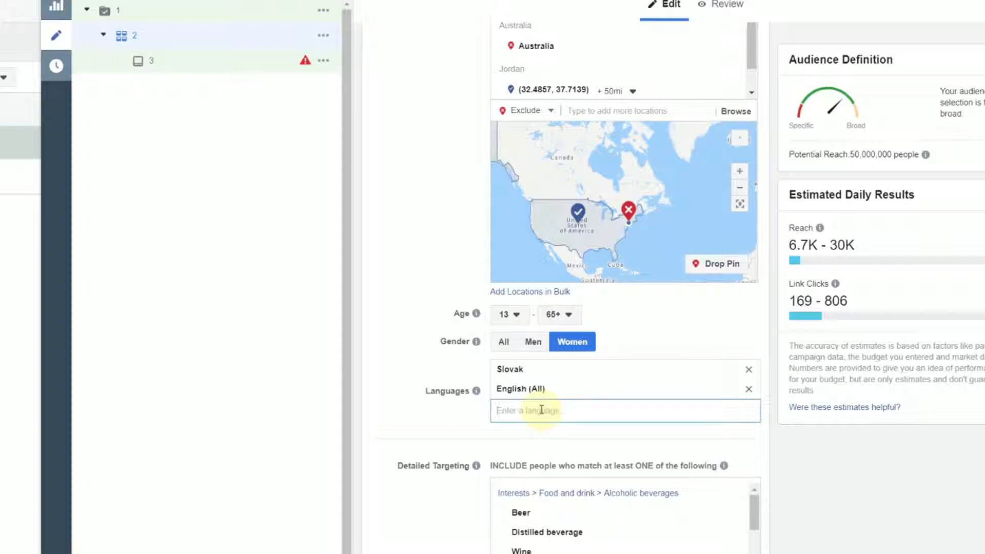
{"action": "type", "text": "he"}
{"action": "left_click", "coordinate": [539, 433]}
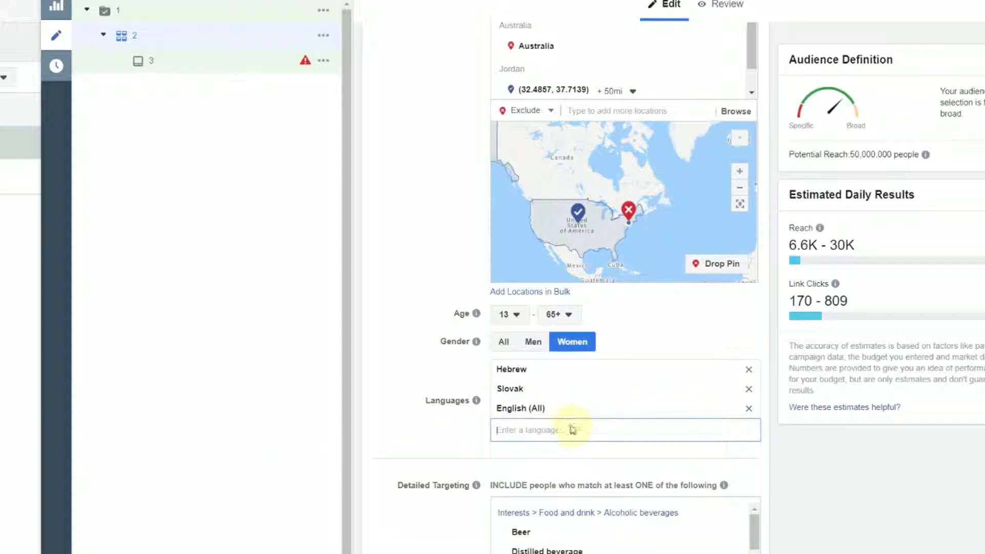
Clear the detailed targeting by removing all included Food and drink interest groups and the Outdoor recreation exclusion
{"action": "scroll", "coordinate": [482, 431], "scroll_direction": "down", "scroll_amount": 4}
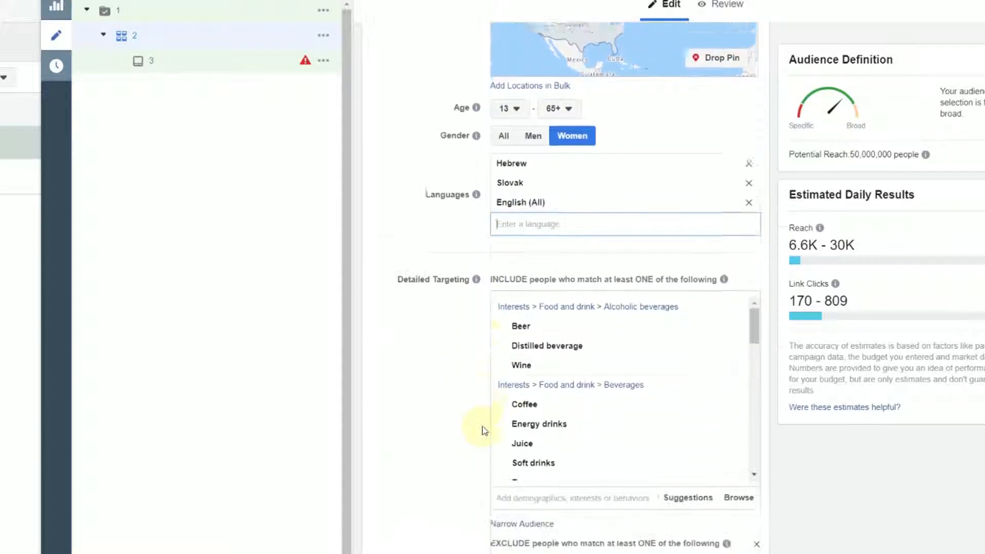
{"action": "scroll", "coordinate": [483, 428], "scroll_direction": "down", "scroll_amount": 2}
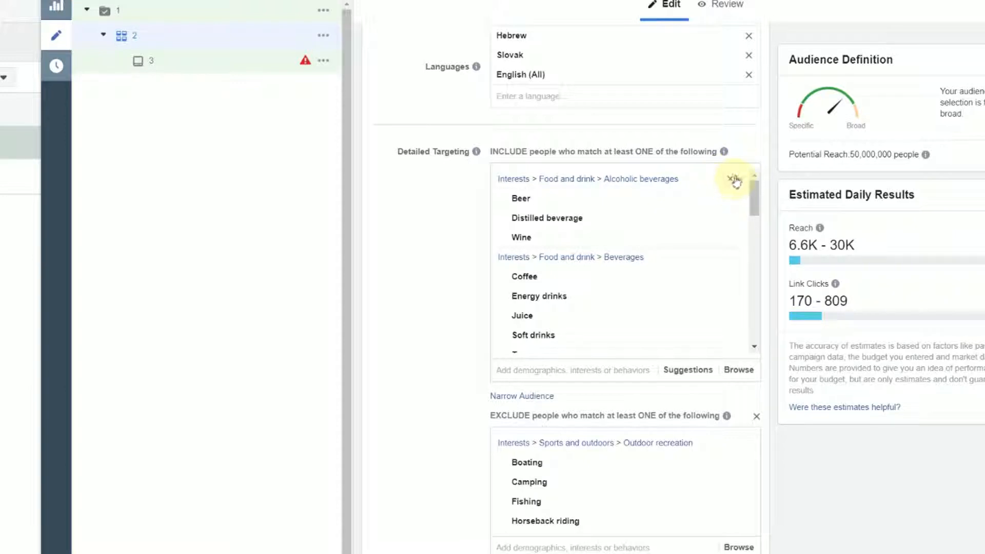
{"action": "left_click", "coordinate": [731, 178]}
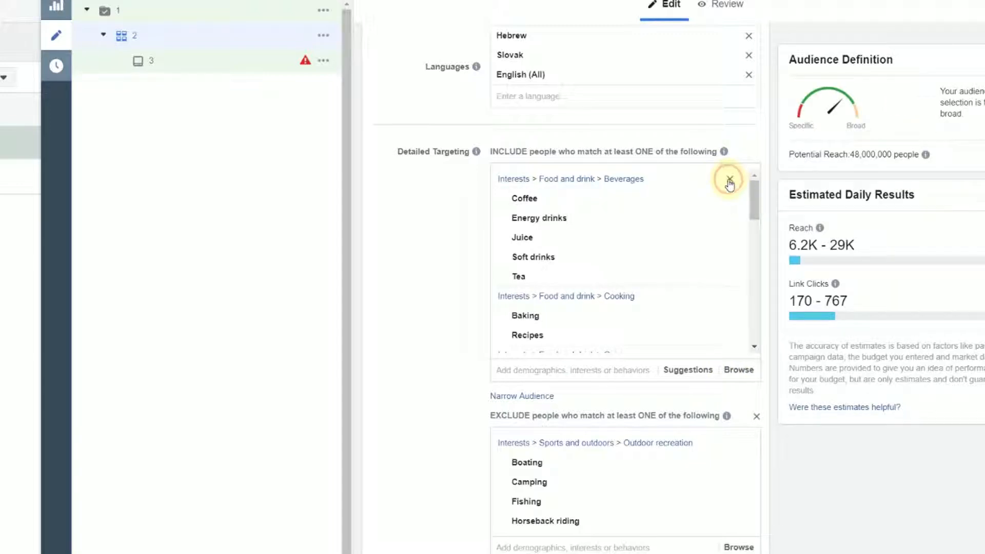
{"action": "left_click", "coordinate": [729, 179]}
{"action": "left_click", "coordinate": [730, 180]}
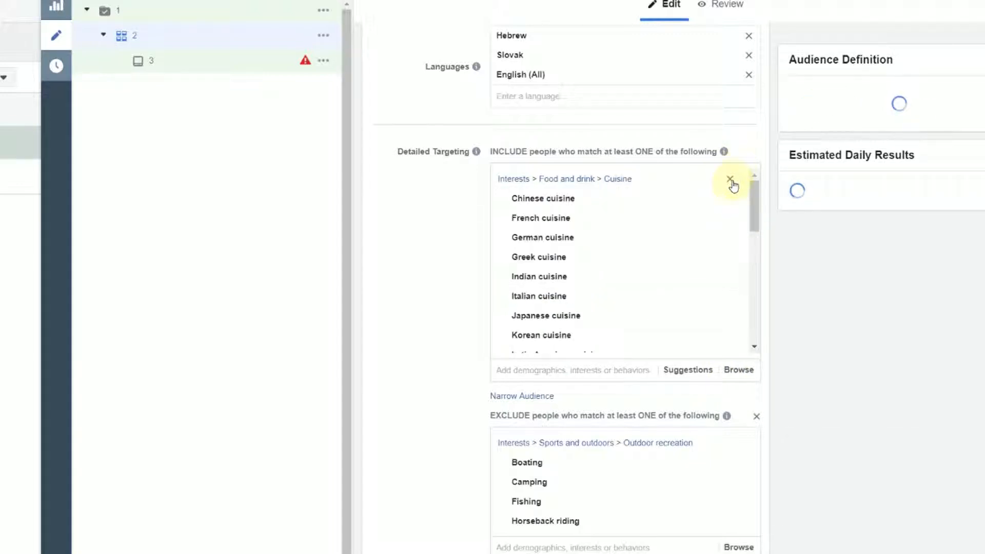
{"action": "left_click", "coordinate": [729, 179]}
{"action": "left_click", "coordinate": [730, 180]}
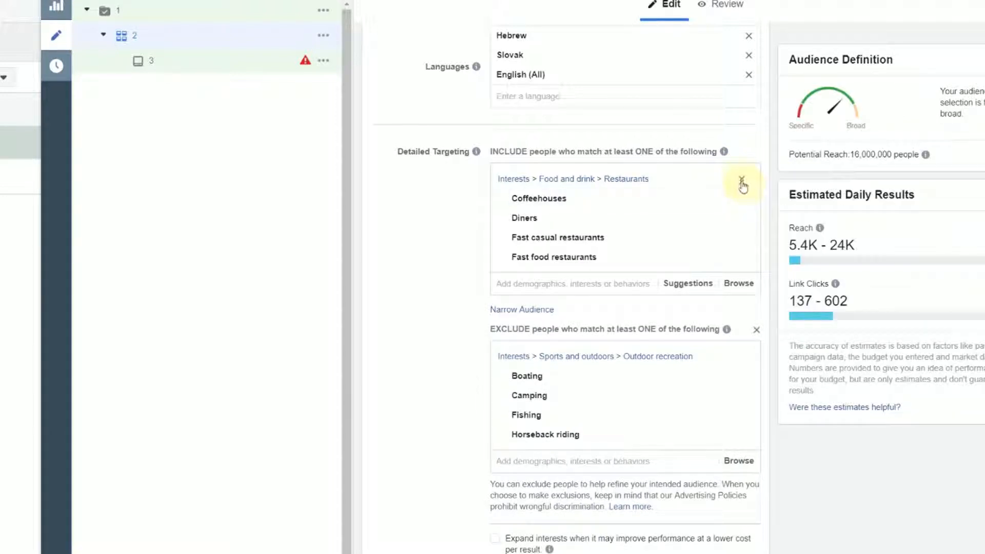
{"action": "left_click", "coordinate": [742, 180]}
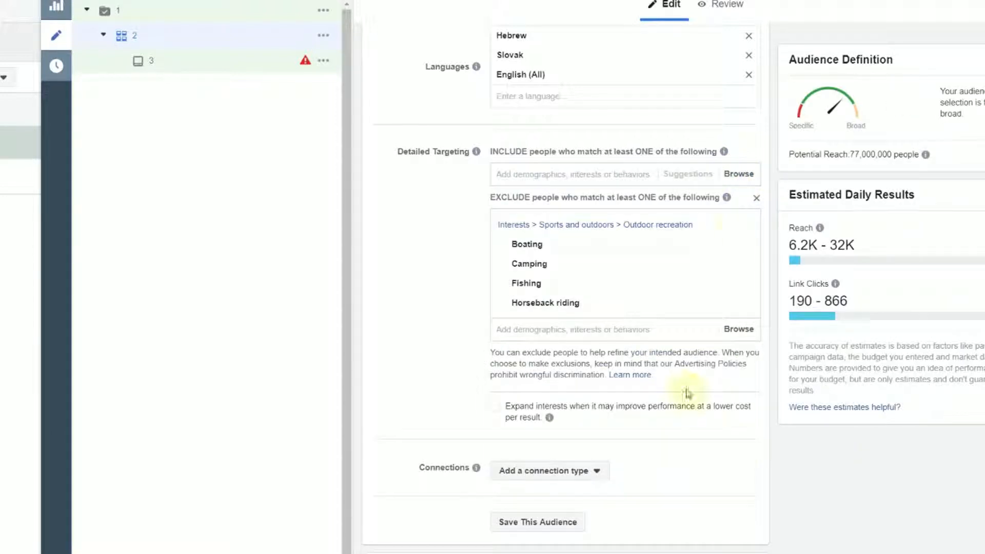
{"action": "left_click", "coordinate": [756, 197]}
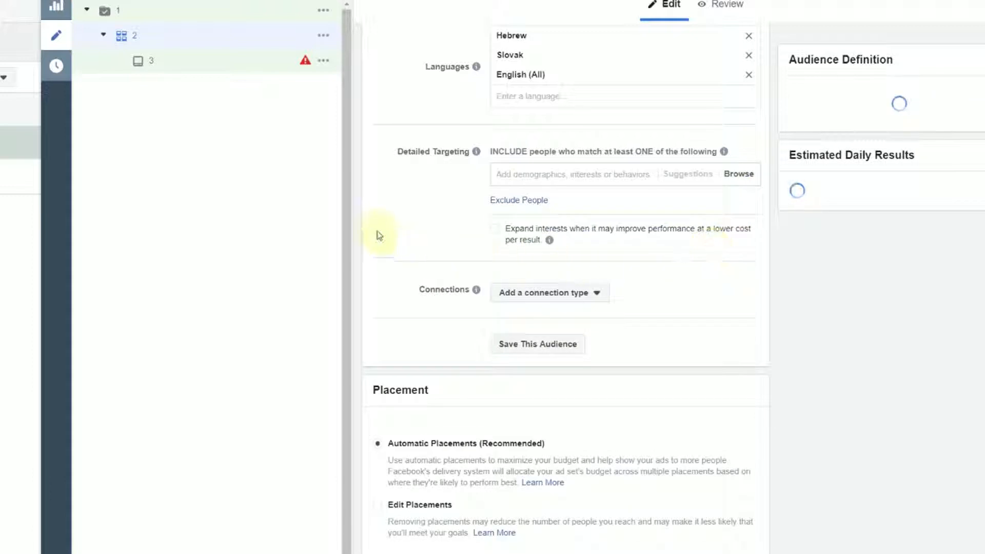
Examine the Demographics and Interests categories available for detailed targeting, including the Banking interests under Business and industry
{"action": "left_click", "coordinate": [739, 174]}
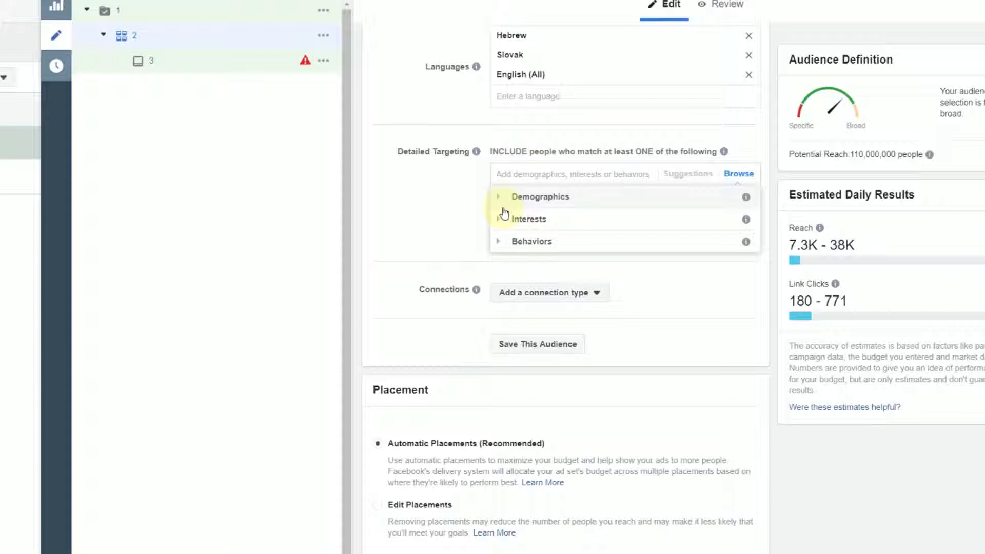
{"action": "left_click", "coordinate": [498, 196]}
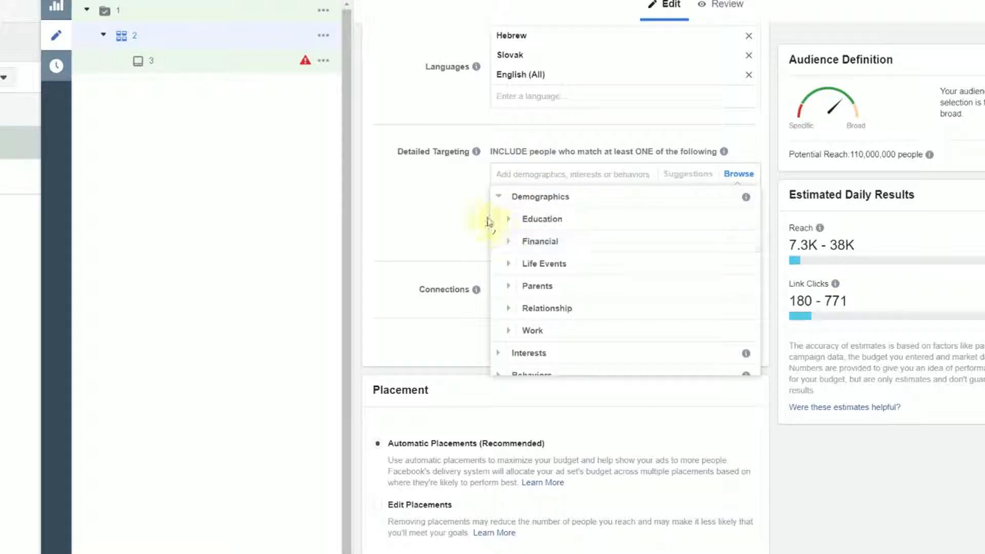
{"action": "left_click", "coordinate": [499, 197]}
{"action": "left_click", "coordinate": [501, 219]}
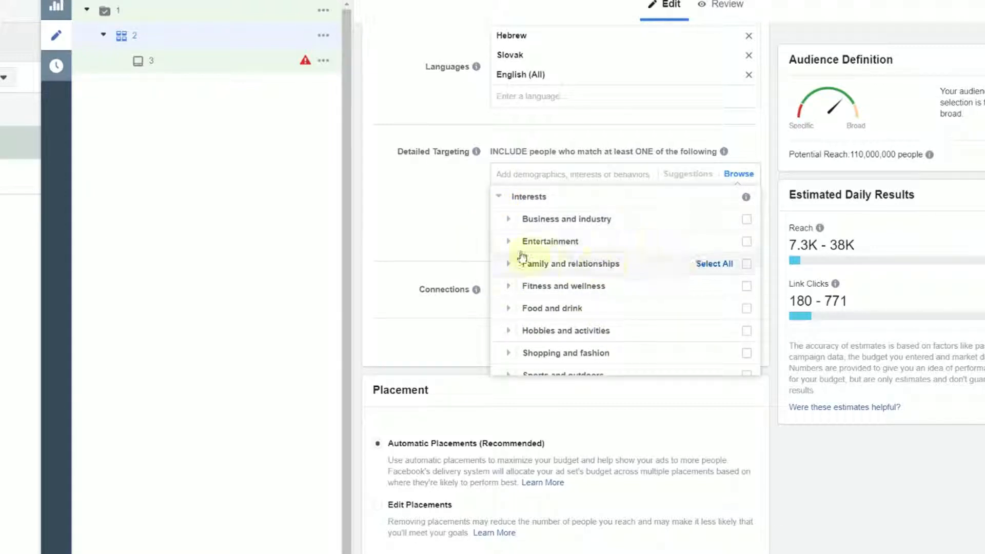
{"action": "scroll", "coordinate": [507, 311], "scroll_direction": "down", "scroll_amount": 2}
{"action": "scroll", "coordinate": [509, 310], "scroll_direction": "up", "scroll_amount": 3}
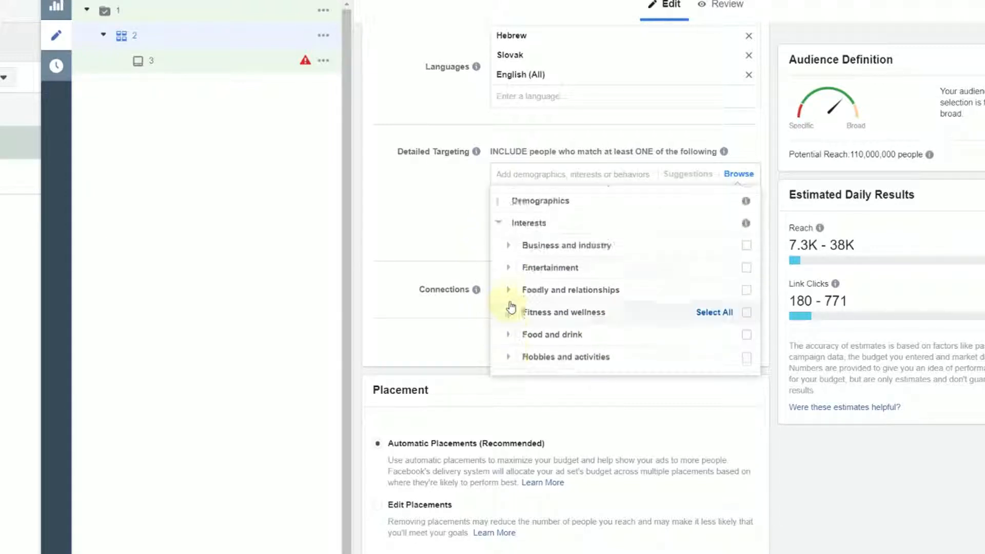
{"action": "left_click", "coordinate": [505, 243]}
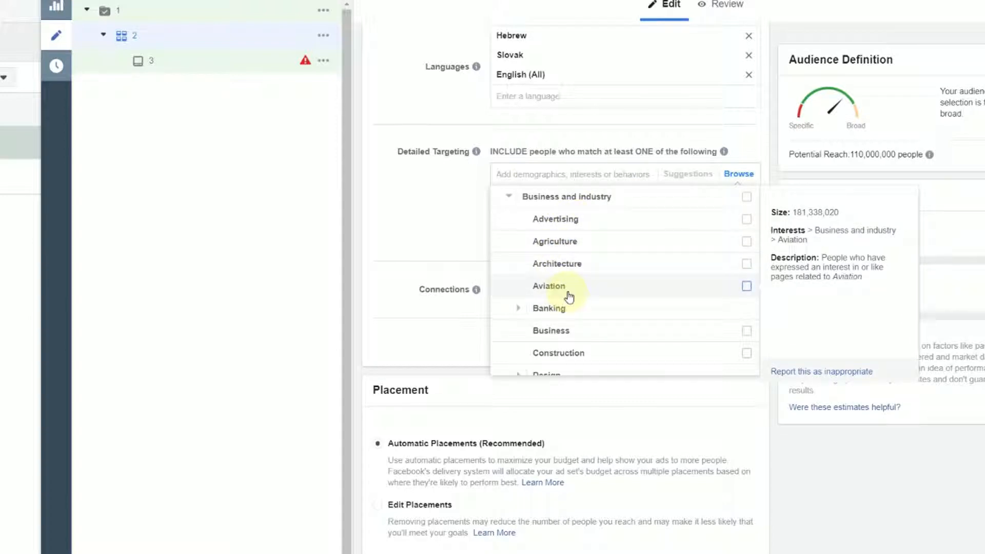
{"action": "left_click", "coordinate": [519, 307]}
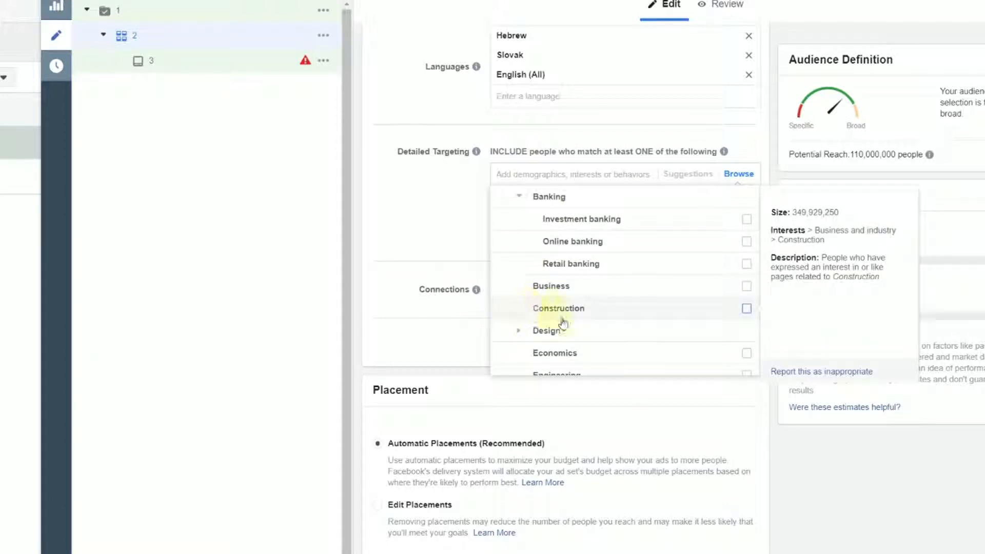
{"action": "scroll", "coordinate": [571, 301], "scroll_direction": "down", "scroll_amount": 3}
{"action": "scroll", "coordinate": [578, 300], "scroll_direction": "down", "scroll_amount": 10}
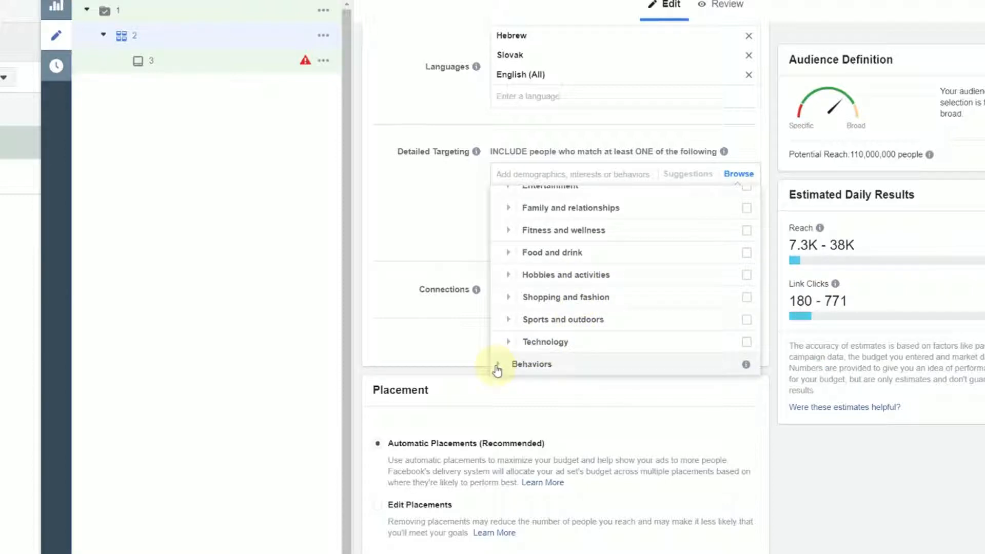
Examine the Behaviors categories available for detailed targeting, including the options within Digital activities
{"action": "left_click", "coordinate": [500, 365]}
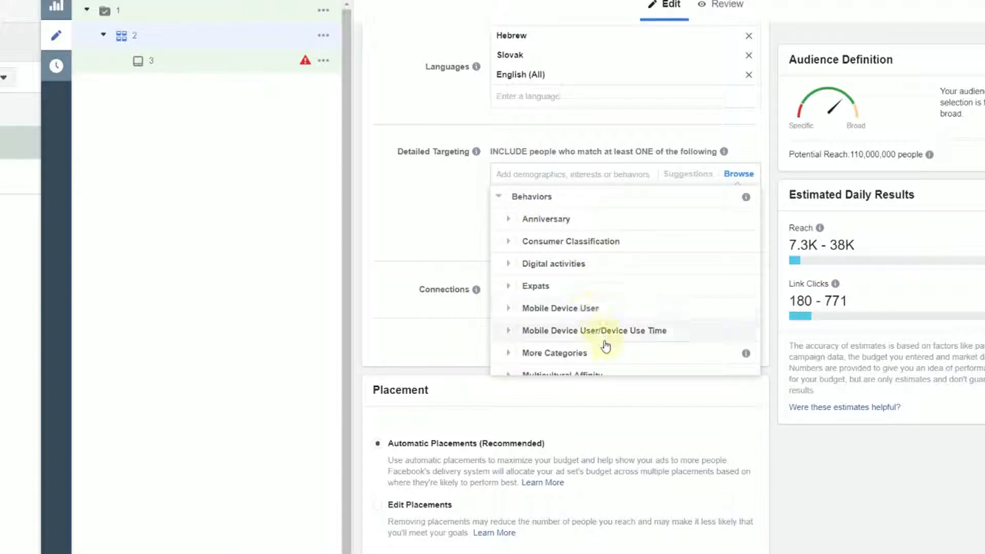
{"action": "scroll", "coordinate": [598, 345], "scroll_direction": "down", "scroll_amount": 3}
{"action": "scroll", "coordinate": [598, 349], "scroll_direction": "down", "scroll_amount": 1}
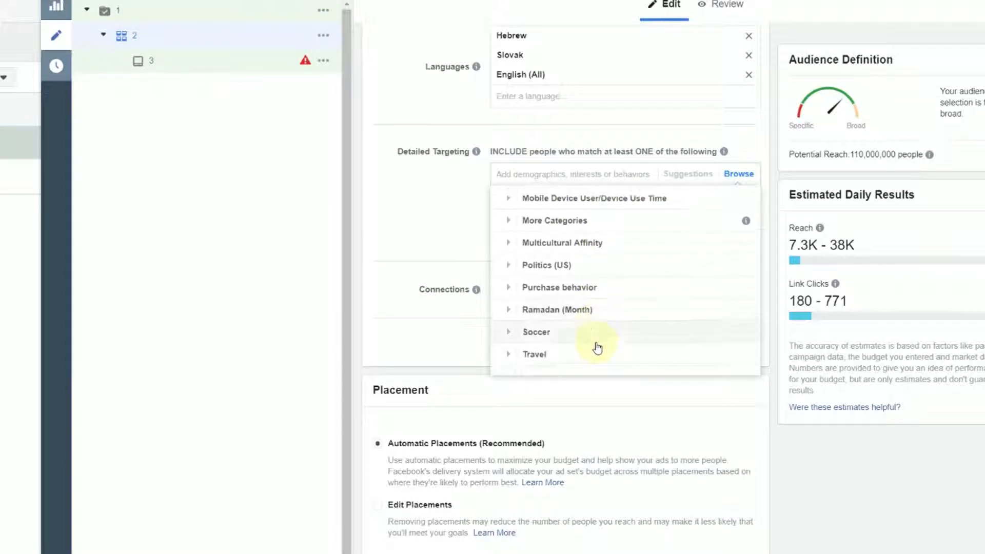
{"action": "scroll", "coordinate": [597, 349], "scroll_direction": "up", "scroll_amount": 3}
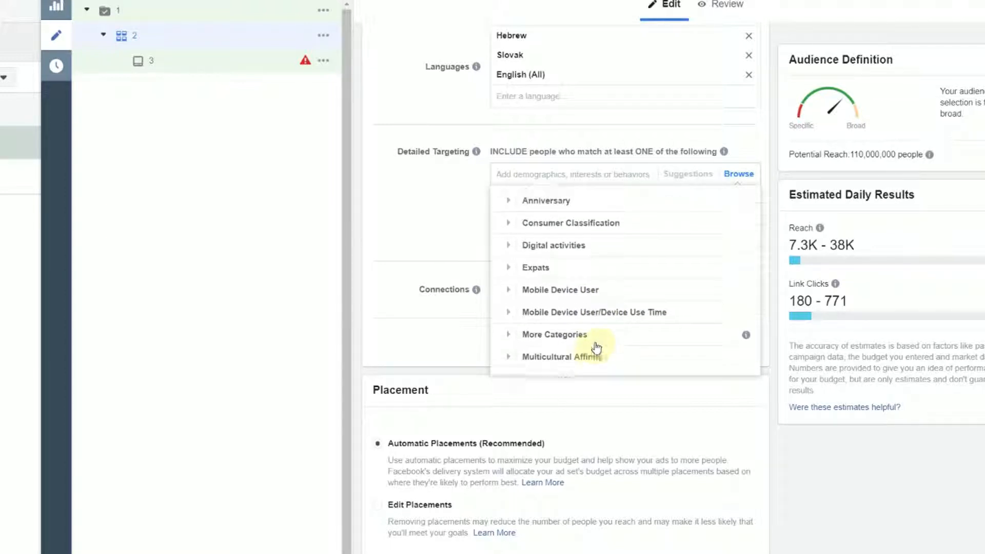
{"action": "scroll", "coordinate": [596, 348], "scroll_direction": "up", "scroll_amount": 2}
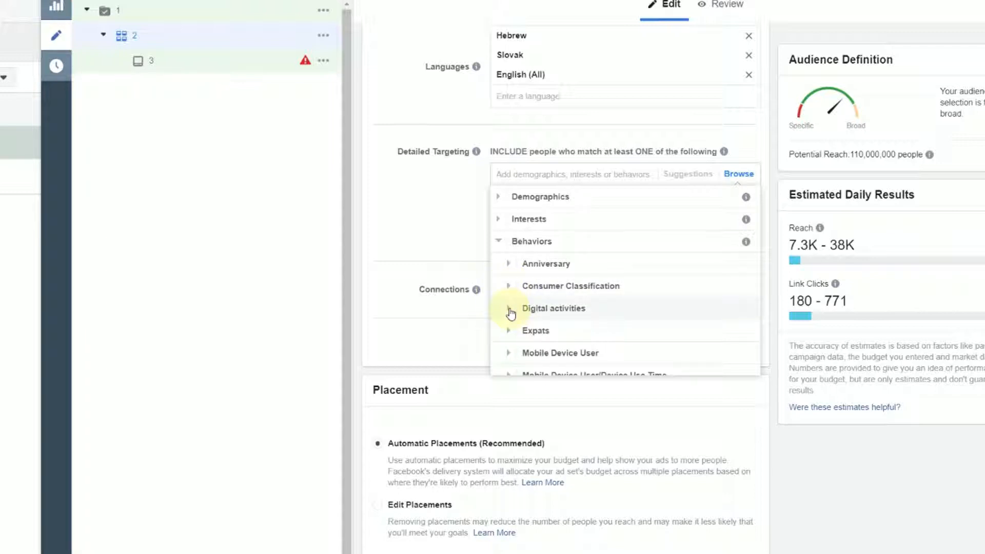
{"action": "left_click", "coordinate": [510, 310]}
{"action": "mouse_move", "coordinate": [537, 267]}
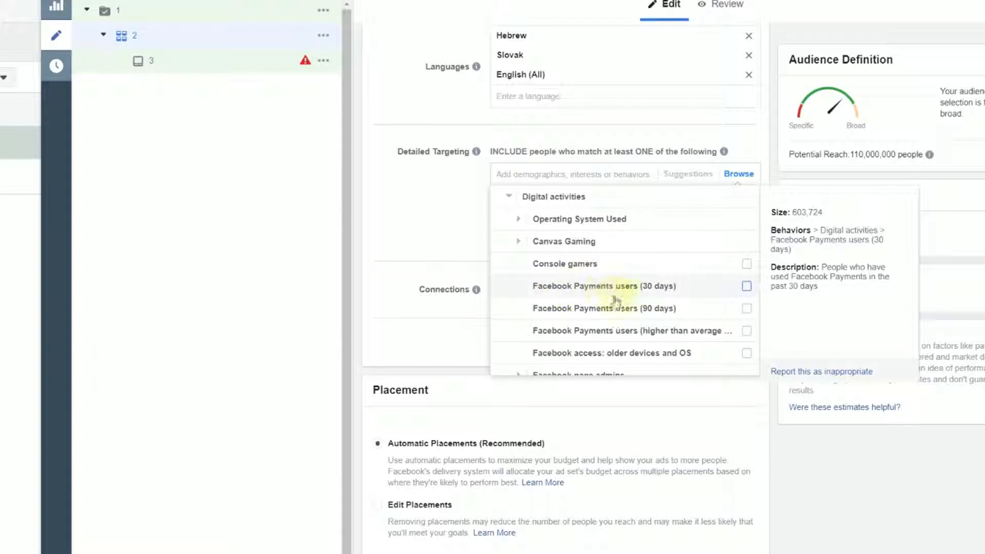
{"action": "scroll", "coordinate": [636, 311], "scroll_direction": "down", "scroll_amount": 3}
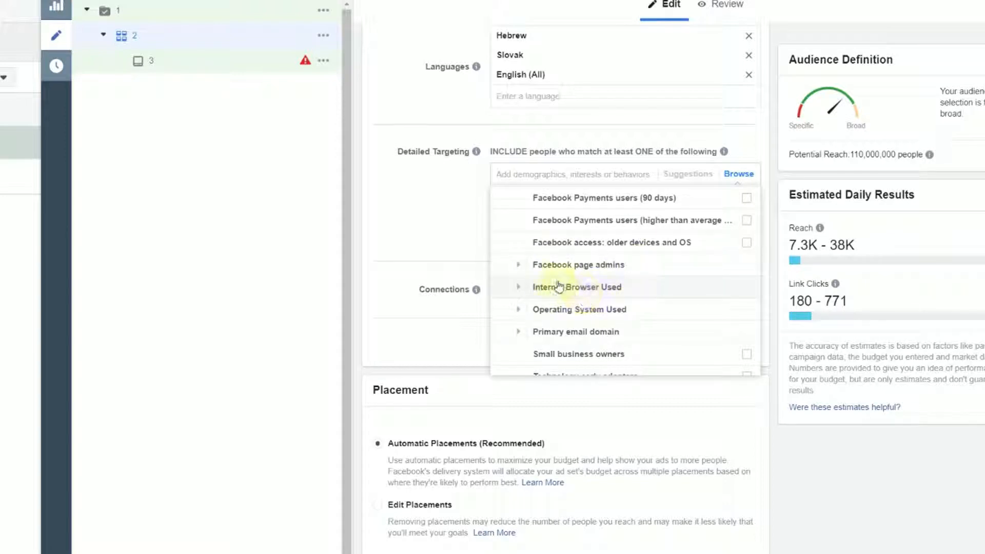
{"action": "scroll", "coordinate": [519, 253], "scroll_direction": "up", "scroll_amount": 5}
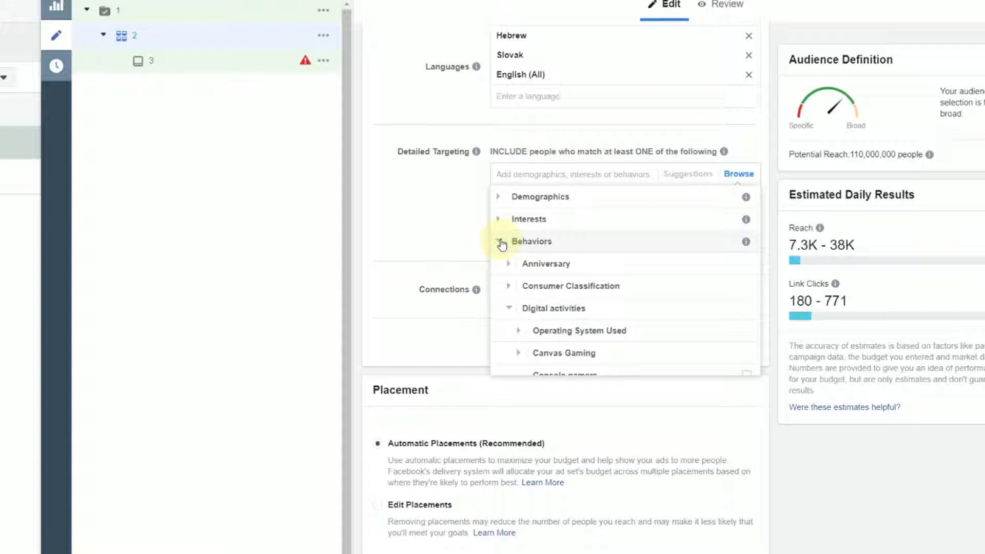
{"action": "left_click", "coordinate": [502, 242]}
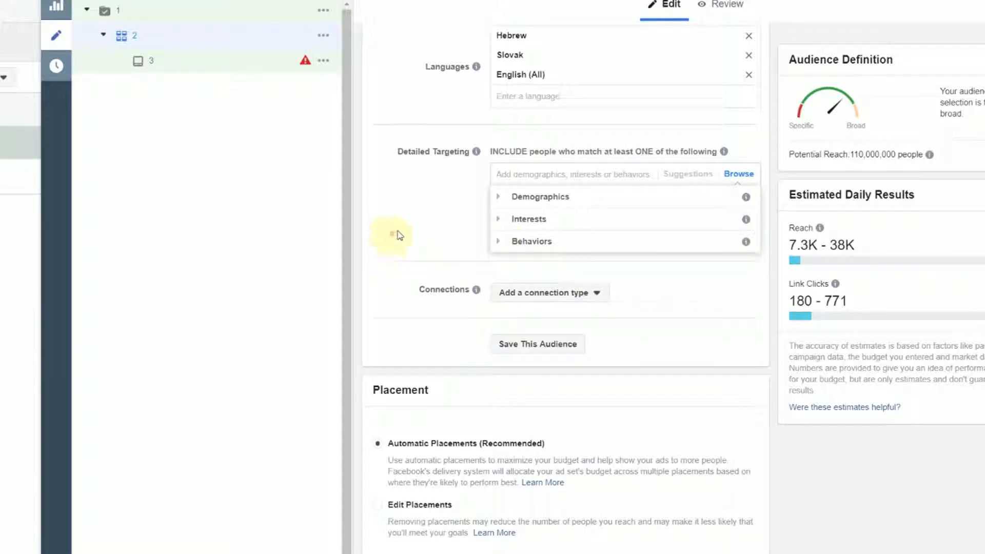
{"action": "left_click", "coordinate": [465, 228]}
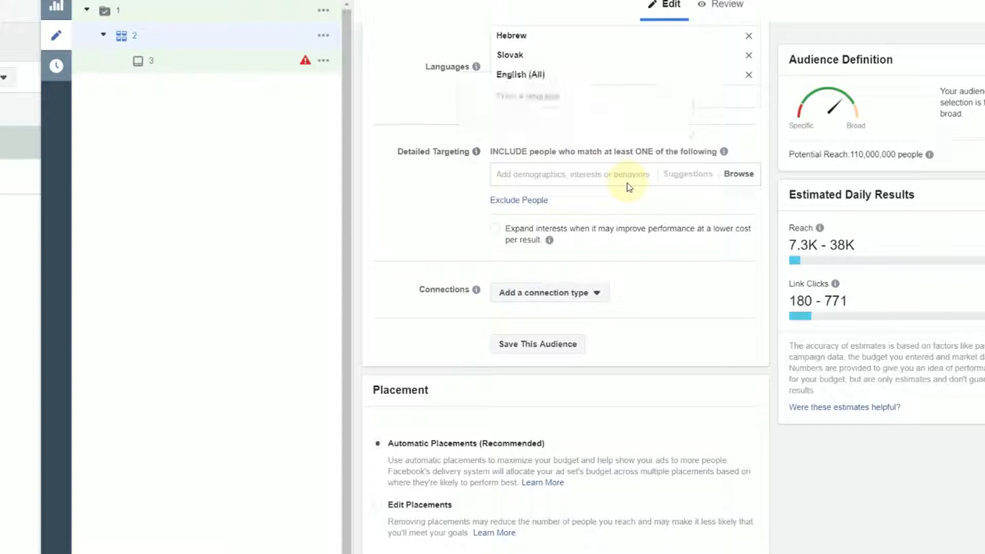
Include all Food and drink interests in the audience's detailed targeting
{"action": "left_click", "coordinate": [548, 173]}
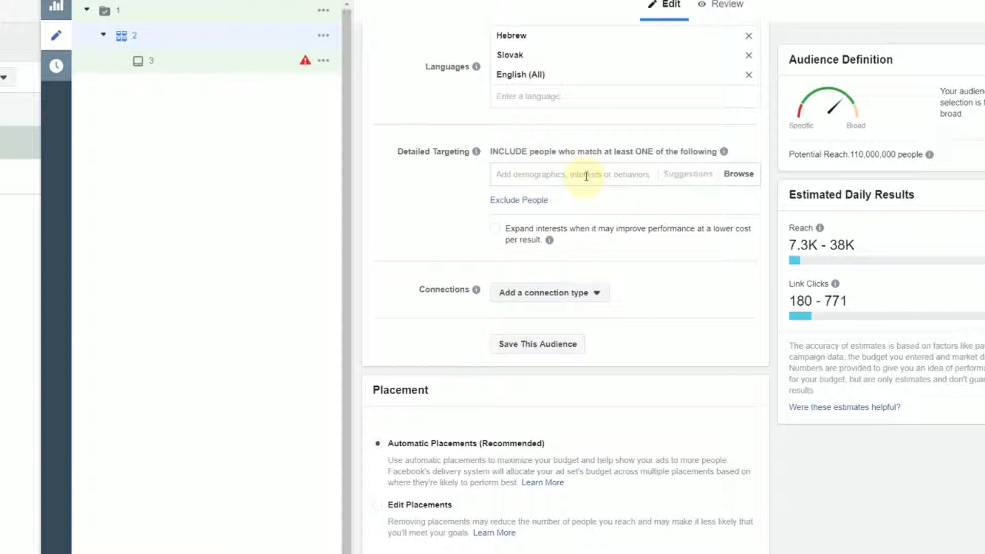
{"action": "left_click", "coordinate": [738, 175]}
{"action": "left_click", "coordinate": [511, 222]}
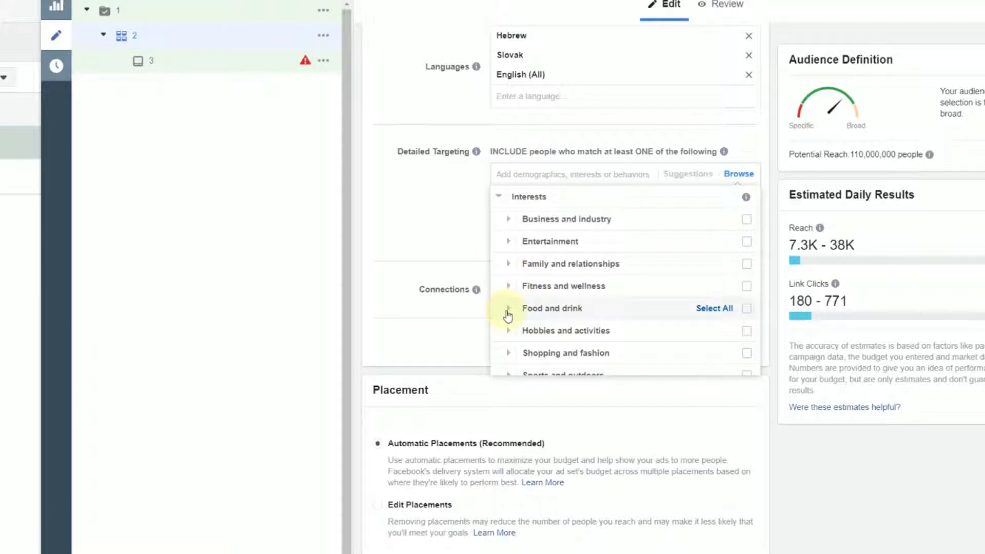
{"action": "left_click", "coordinate": [510, 309]}
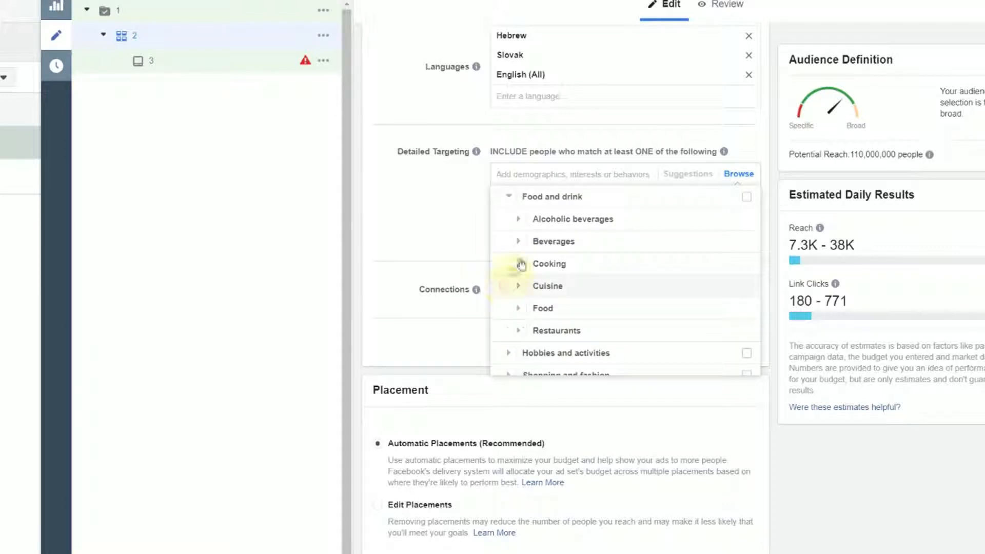
{"action": "left_click", "coordinate": [748, 197]}
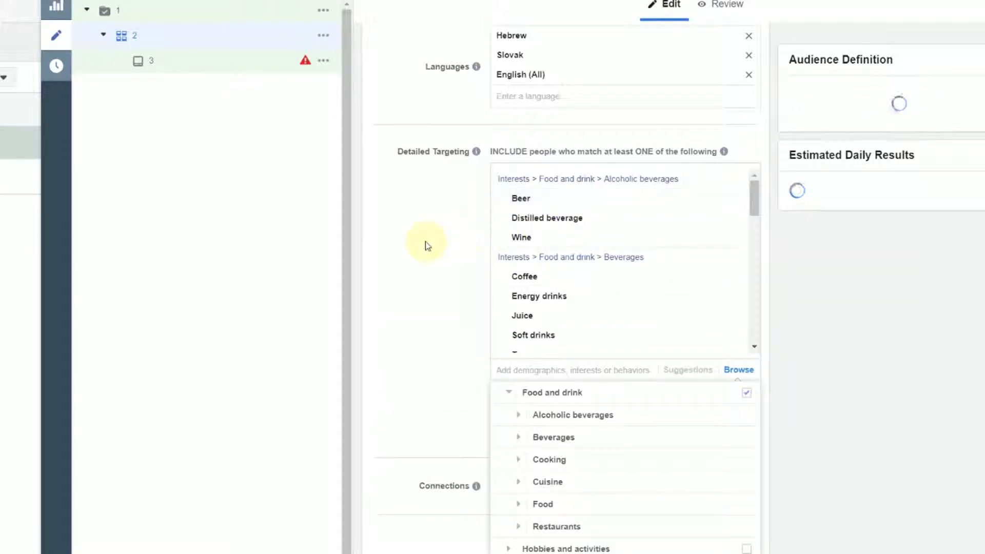
{"action": "left_click", "coordinate": [426, 242]}
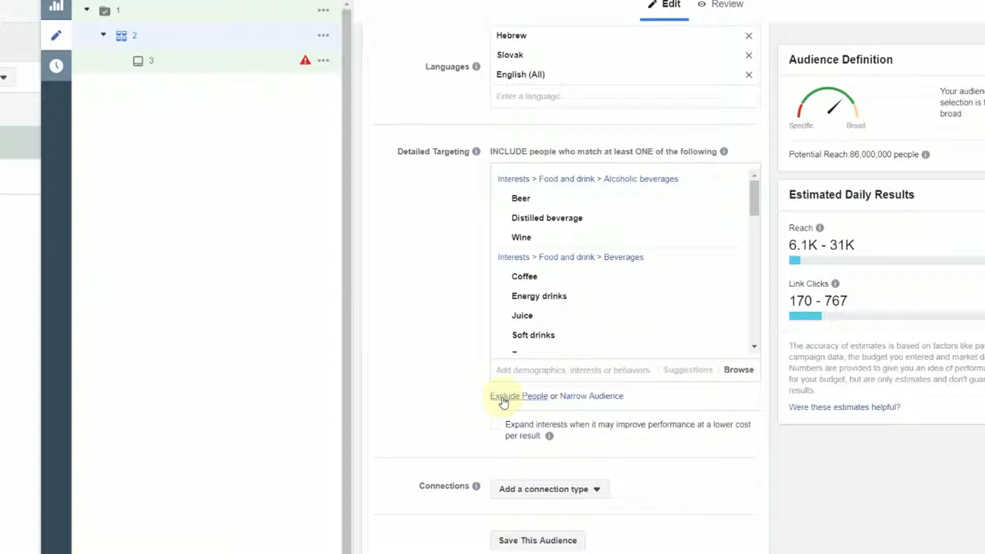
Narrow the audience to people who must also match the Outdoor recreation interests Boating, Camping or Fishing
{"action": "left_click", "coordinate": [602, 396]}
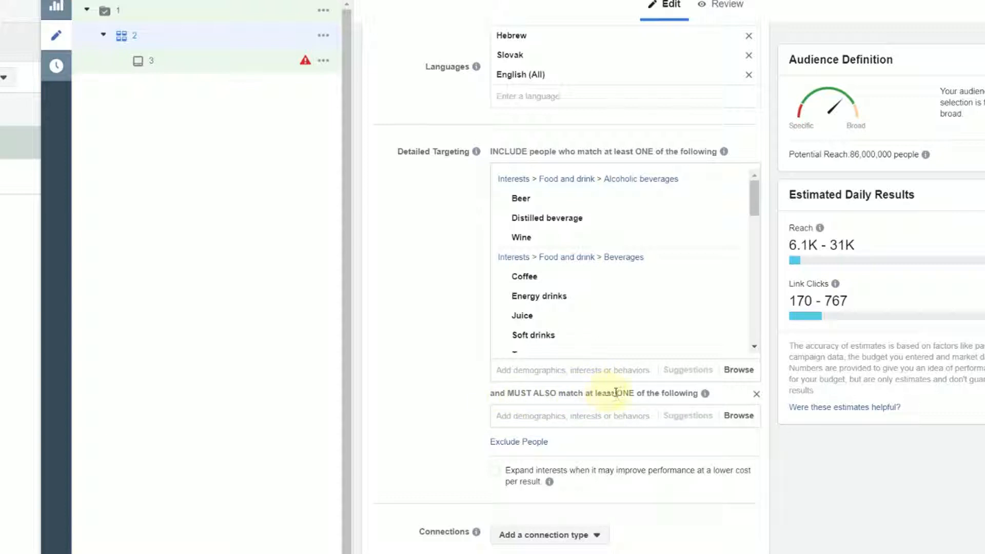
{"action": "left_click", "coordinate": [739, 415]}
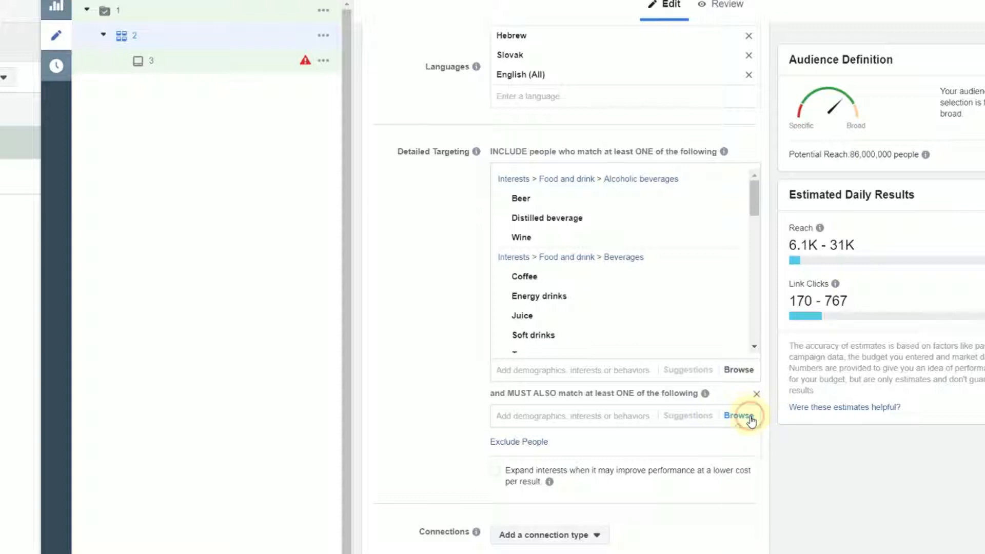
{"action": "left_click", "coordinate": [557, 468]}
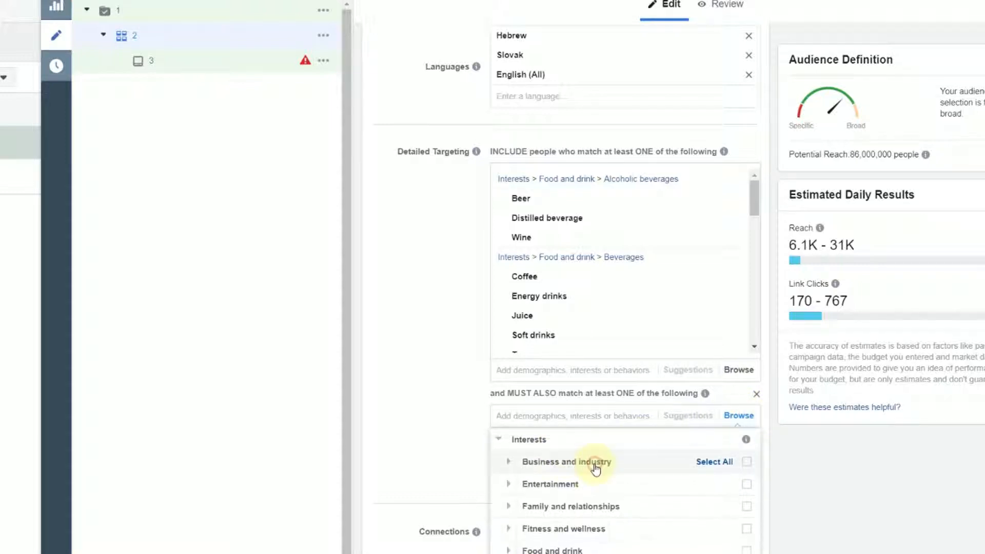
{"action": "scroll", "coordinate": [638, 535], "scroll_direction": "down", "scroll_amount": 2}
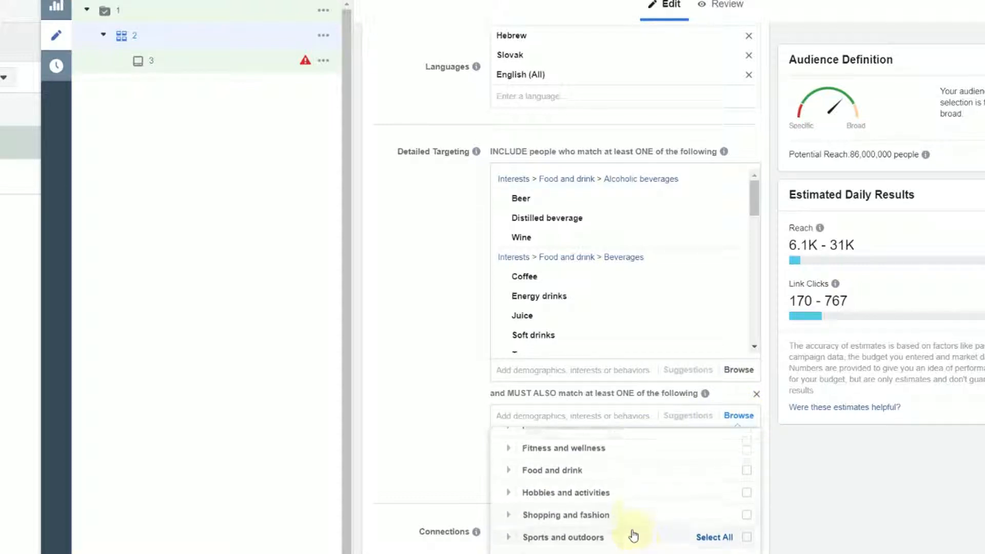
{"action": "scroll", "coordinate": [633, 535], "scroll_direction": "up", "scroll_amount": 1}
{"action": "left_click", "coordinate": [507, 553]}
{"action": "scroll", "coordinate": [534, 548], "scroll_direction": "down", "scroll_amount": 1}
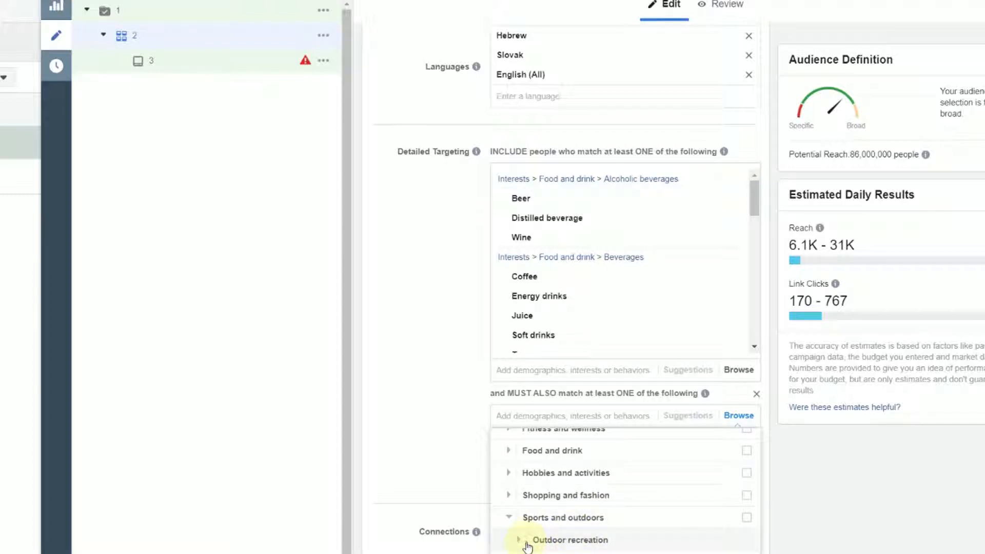
{"action": "left_click", "coordinate": [522, 542]}
{"action": "scroll", "coordinate": [620, 546], "scroll_direction": "down", "scroll_amount": 2}
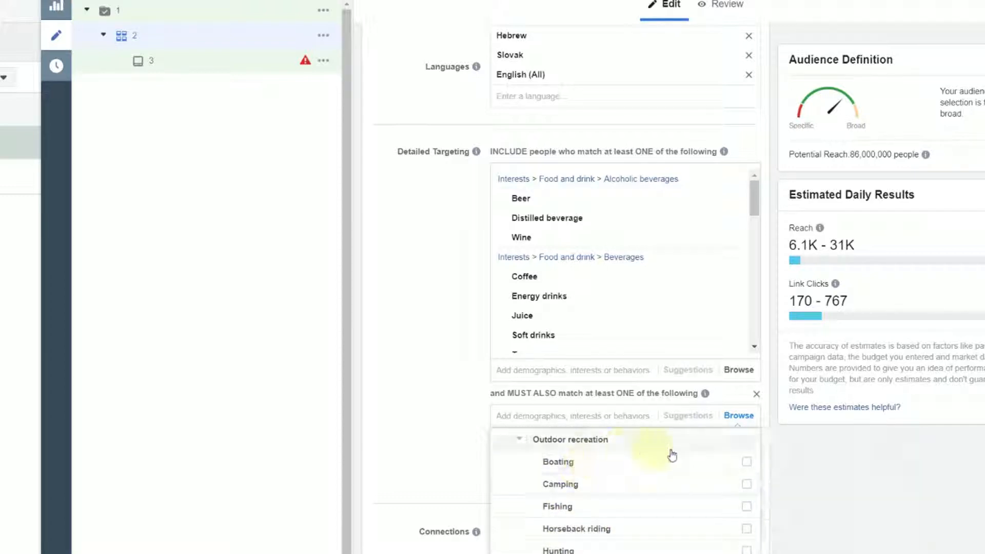
{"action": "left_click", "coordinate": [746, 462]}
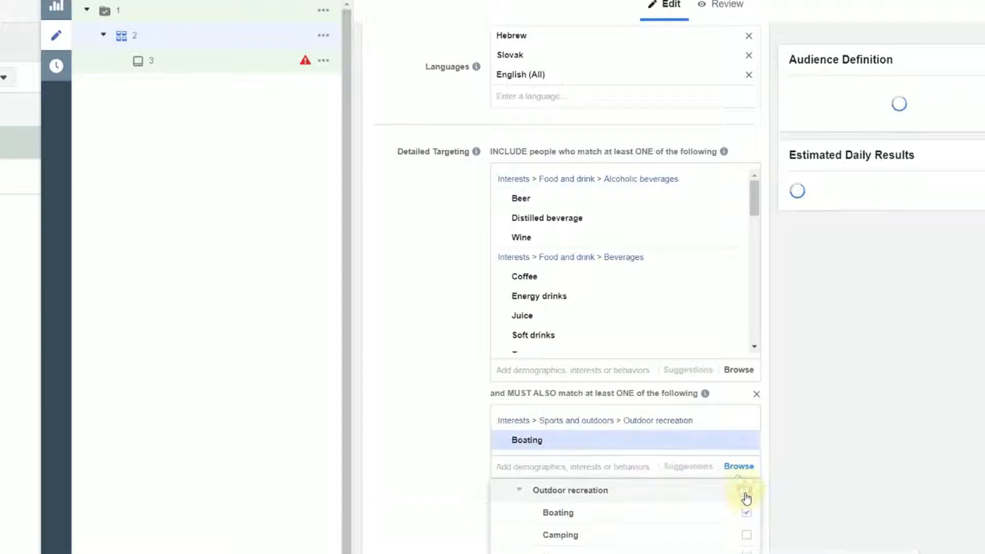
{"action": "left_click", "coordinate": [746, 535]}
{"action": "left_click", "coordinate": [746, 553]}
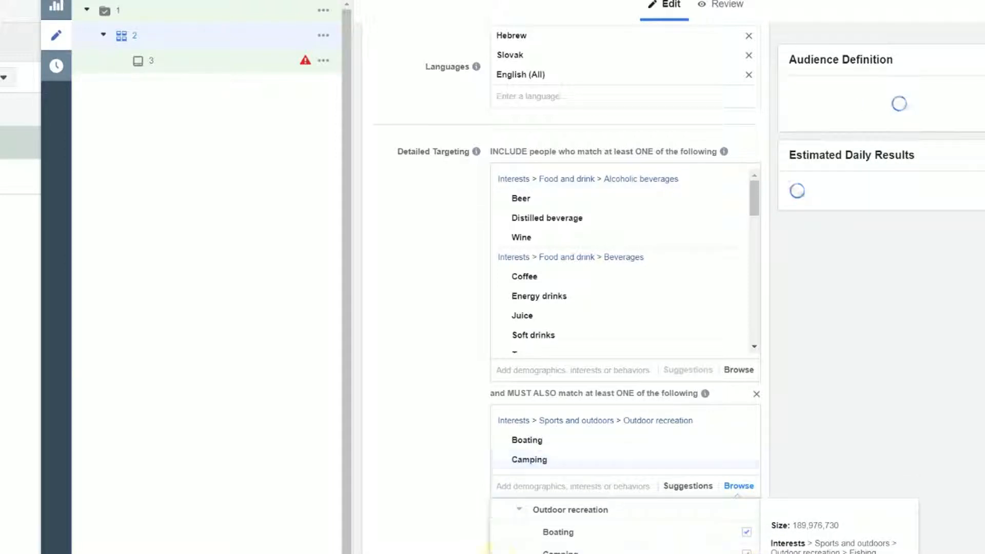
{"action": "left_click", "coordinate": [430, 500]}
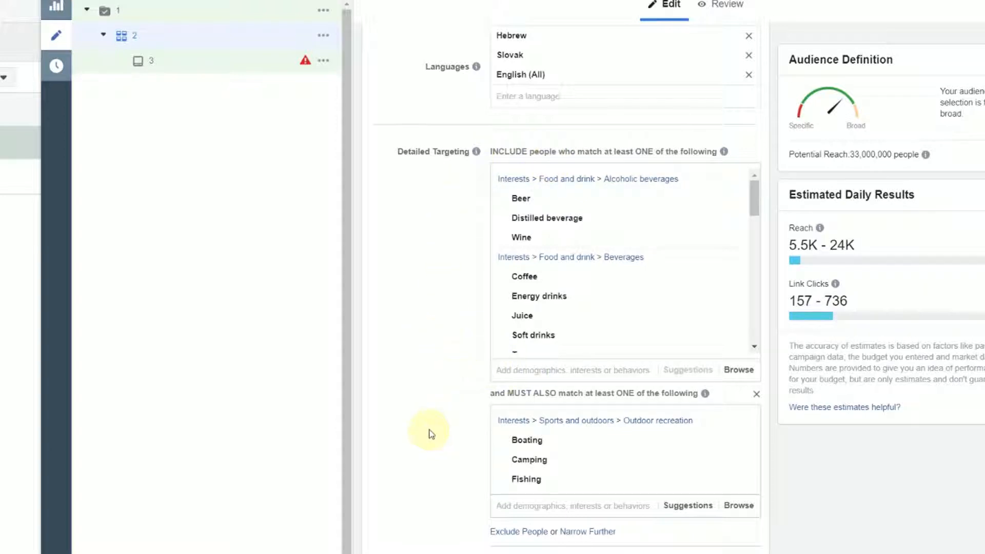
Remove the entire Outdoor recreation narrowing condition from the detailed targeting
{"action": "scroll", "coordinate": [436, 432], "scroll_direction": "down", "scroll_amount": 2}
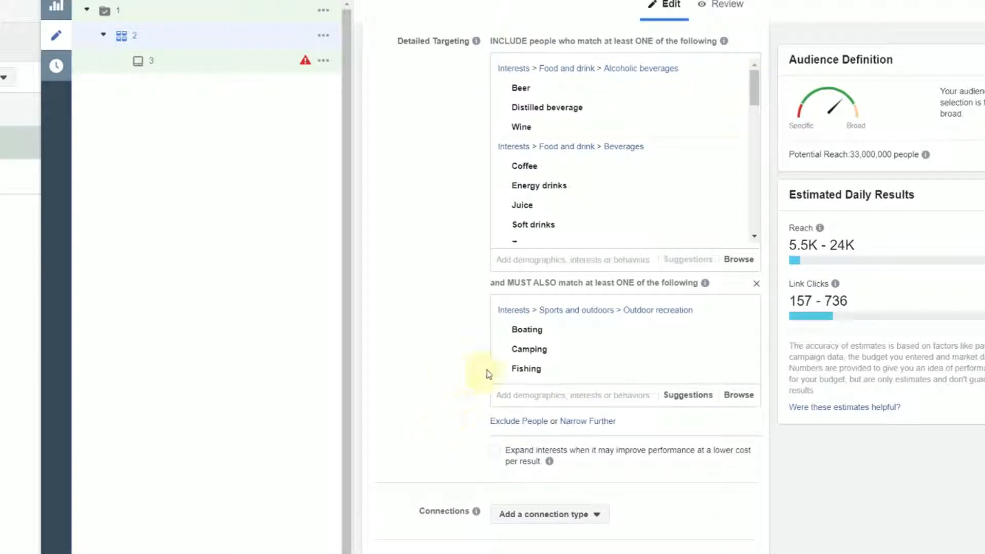
{"action": "mouse_move", "coordinate": [647, 316]}
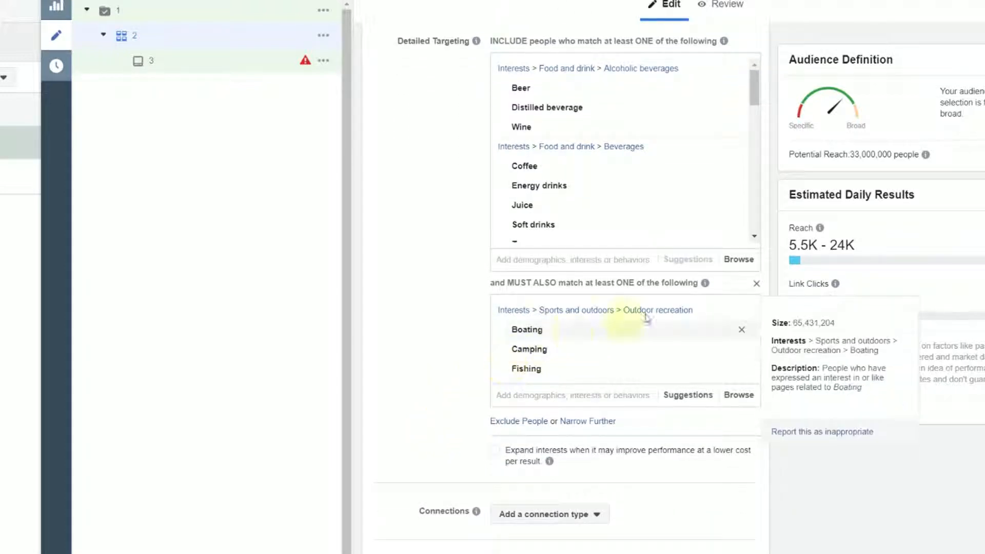
{"action": "left_click", "coordinate": [756, 284]}
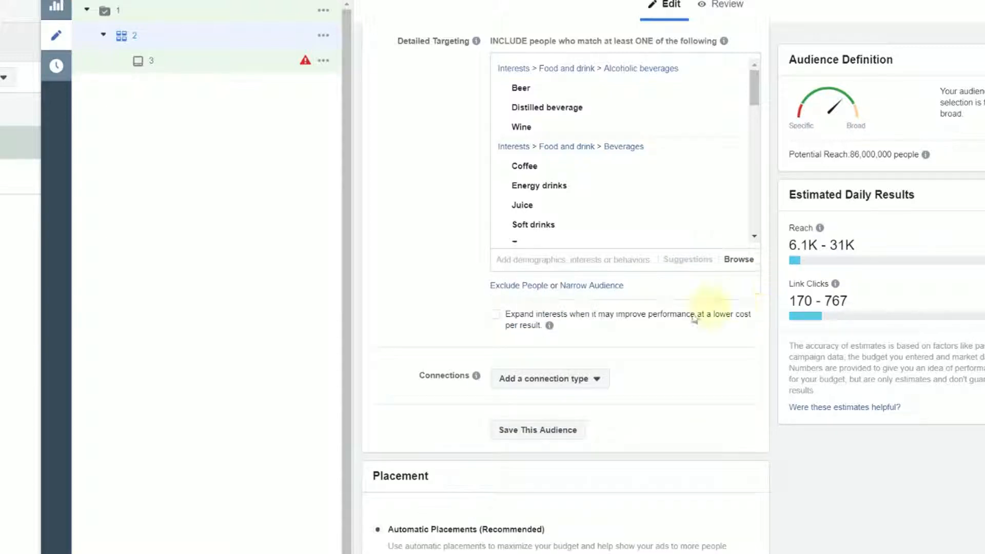
Exclude people interested in Boating, Camping, Fishing and Horseback riding under Outdoor recreation from the detailed targeting
{"action": "left_click", "coordinate": [523, 286]}
{"action": "left_click", "coordinate": [744, 328]}
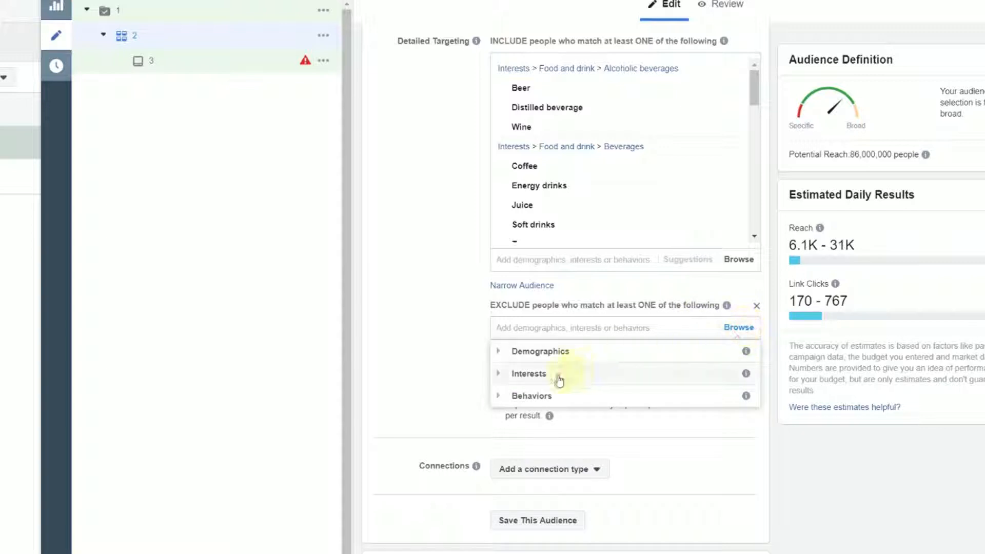
{"action": "left_click", "coordinate": [500, 374]}
{"action": "scroll", "coordinate": [516, 501], "scroll_direction": "down", "scroll_amount": 3}
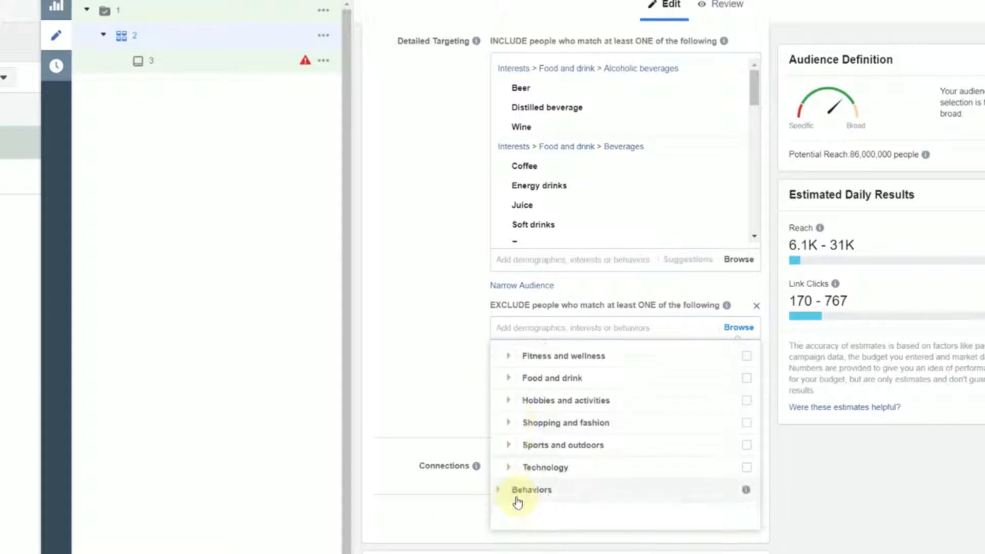
{"action": "scroll", "coordinate": [504, 497], "scroll_direction": "up", "scroll_amount": 1}
{"action": "left_click", "coordinate": [505, 473]}
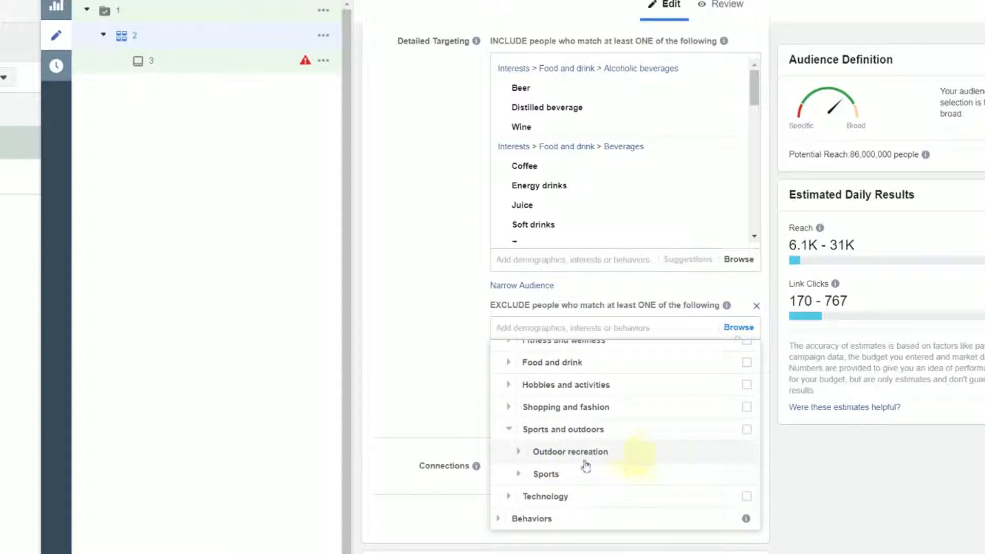
{"action": "left_click", "coordinate": [519, 452]}
{"action": "left_click", "coordinate": [746, 376]}
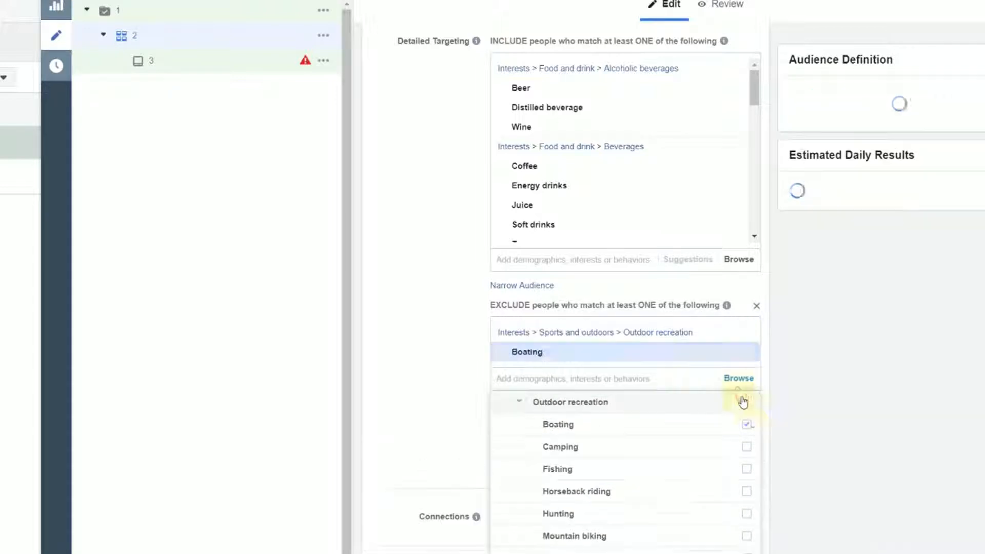
{"action": "left_click", "coordinate": [746, 446]}
{"action": "left_click", "coordinate": [746, 489]}
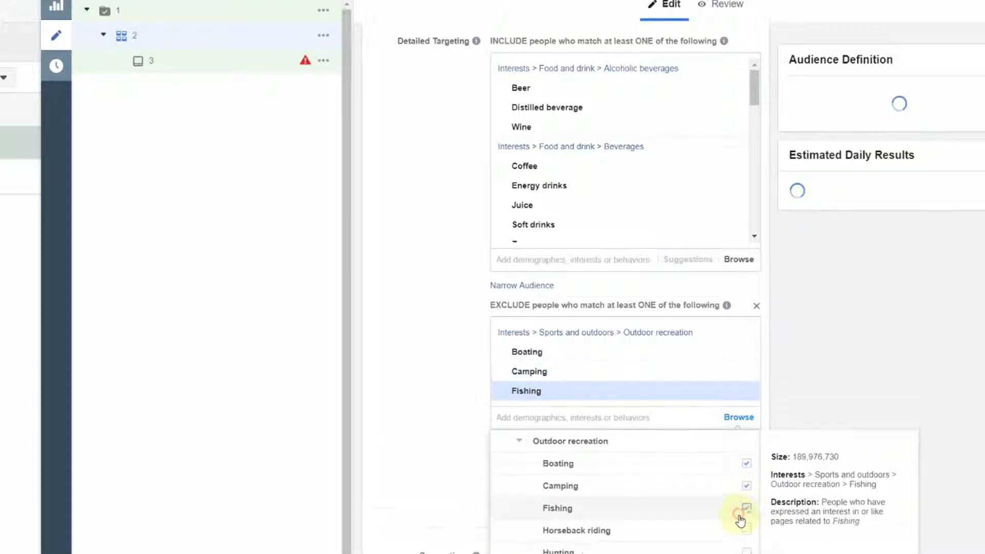
{"action": "left_click", "coordinate": [746, 533]}
{"action": "left_click", "coordinate": [429, 438]}
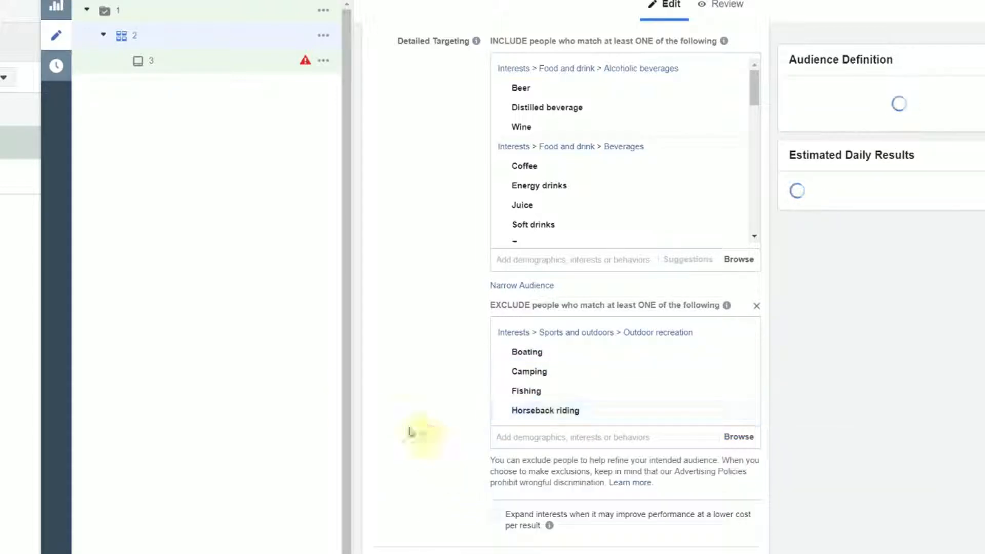
Review the audience's included and excluded interests and its included and excluded locations
{"action": "scroll", "coordinate": [623, 386], "scroll_direction": "up", "scroll_amount": 2}
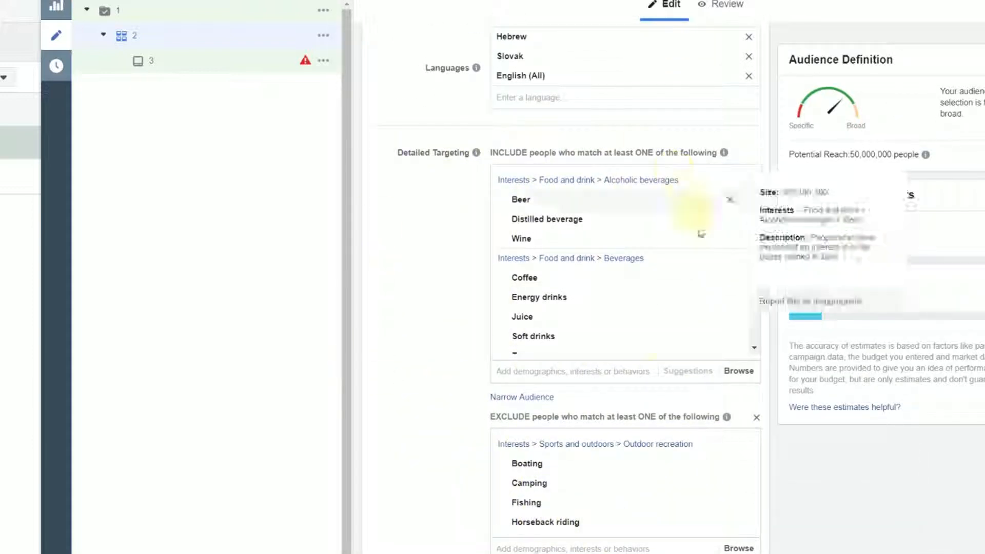
{"action": "scroll", "coordinate": [413, 329], "scroll_direction": "down", "scroll_amount": 3}
{"action": "scroll", "coordinate": [421, 342], "scroll_direction": "down", "scroll_amount": 1}
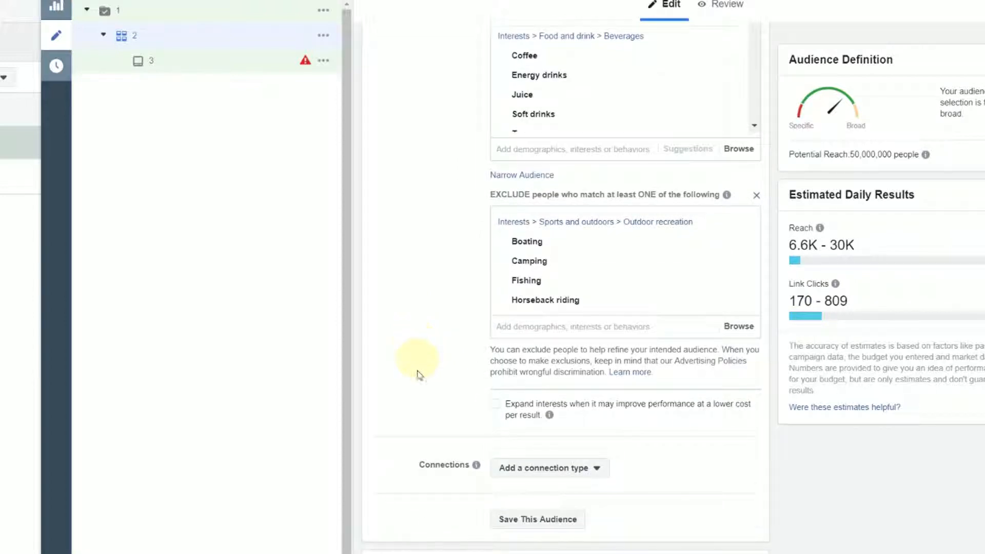
{"action": "scroll", "coordinate": [534, 470], "scroll_direction": "up", "scroll_amount": 15}
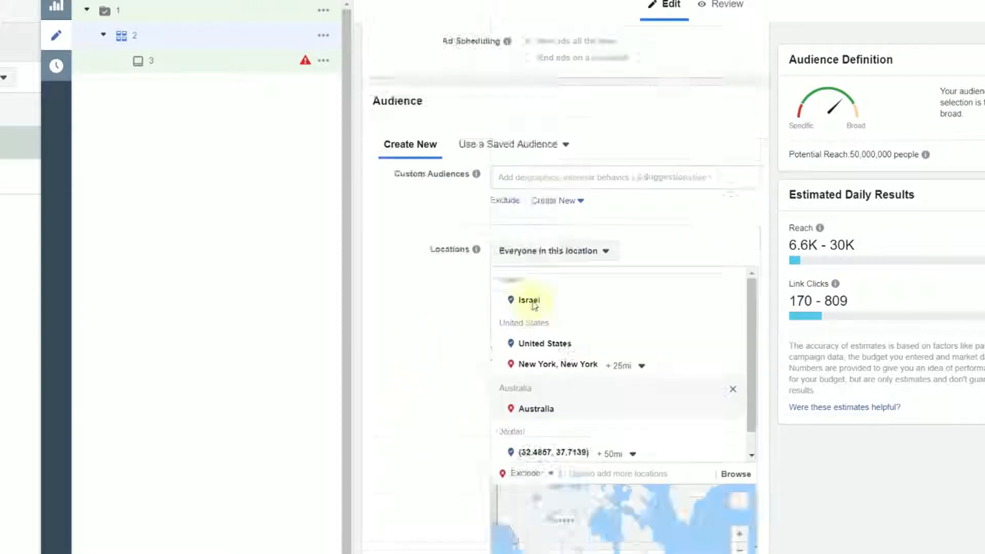
{"action": "scroll", "coordinate": [530, 301], "scroll_direction": "down", "scroll_amount": 13}
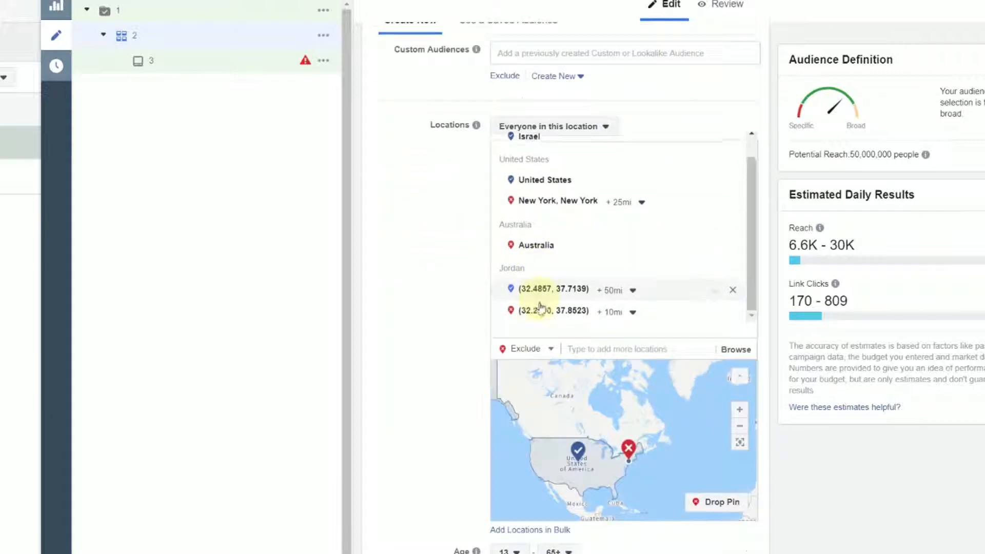
{"action": "scroll", "coordinate": [820, 333], "scroll_direction": "down", "scroll_amount": 10}
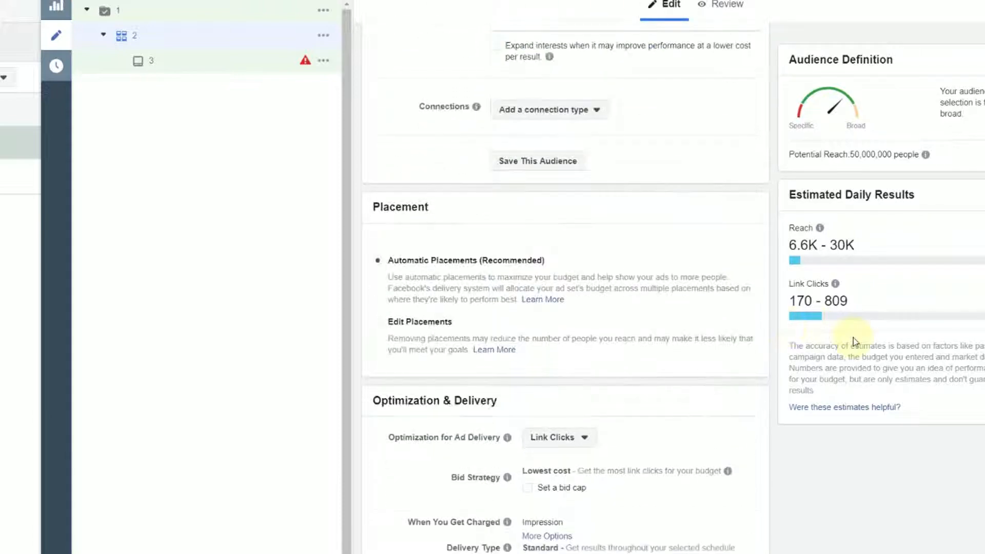
Check the connection types for Pages, apps and events, and add the Facebook Pages connection People who like your Page
{"action": "scroll", "coordinate": [805, 329], "scroll_direction": "up", "scroll_amount": 7}
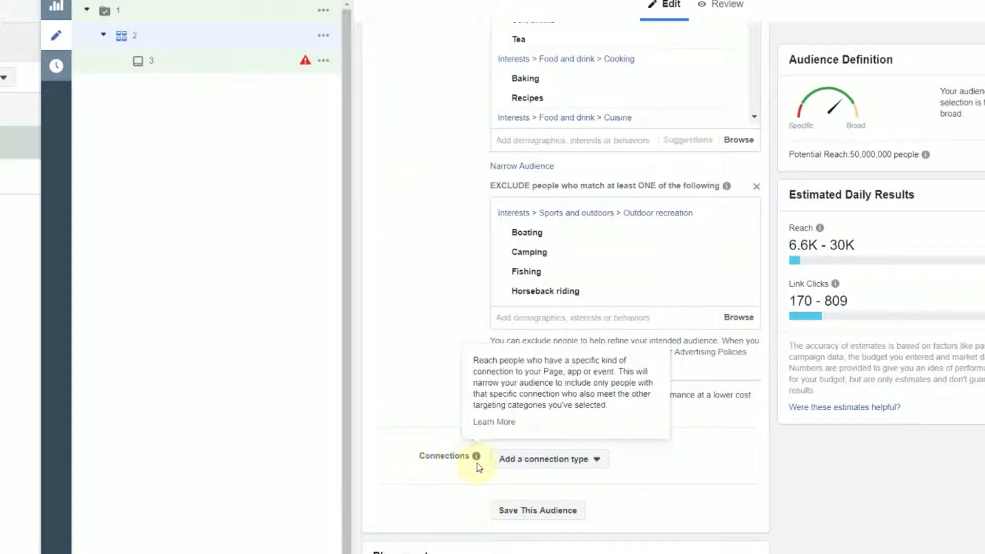
{"action": "left_click", "coordinate": [592, 460]}
{"action": "scroll", "coordinate": [704, 433], "scroll_direction": "down", "scroll_amount": 4}
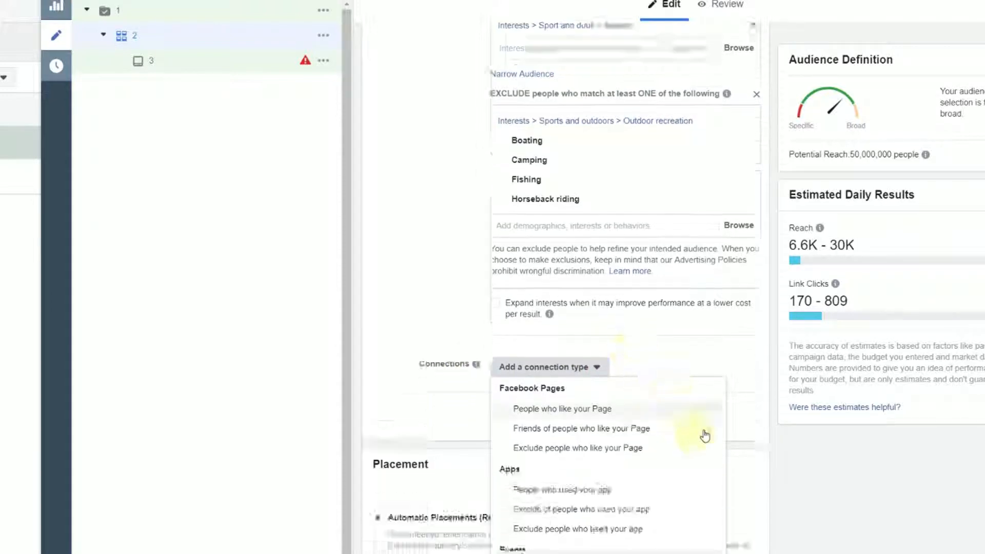
{"action": "scroll", "coordinate": [537, 330], "scroll_direction": "down", "scroll_amount": 2}
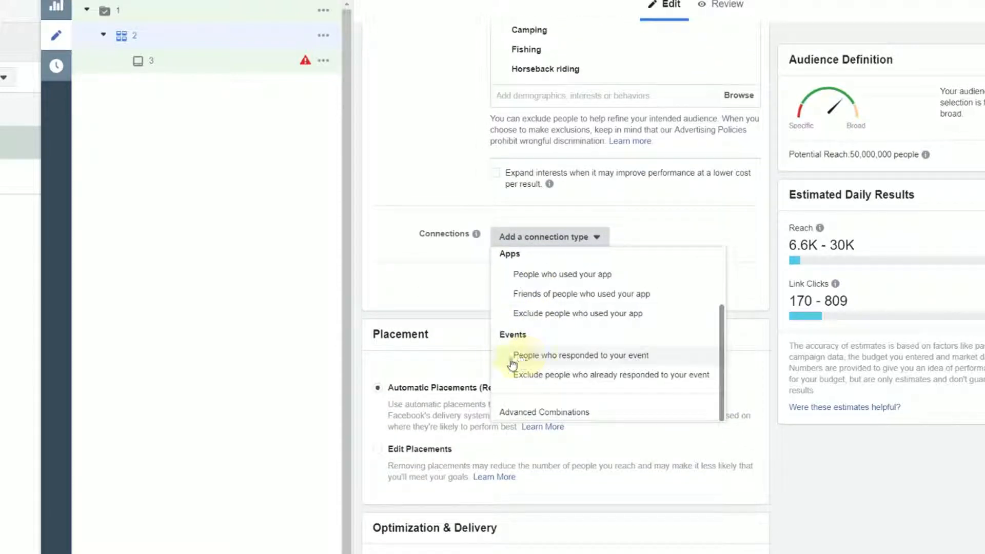
{"action": "scroll", "coordinate": [686, 348], "scroll_direction": "up", "scroll_amount": 2}
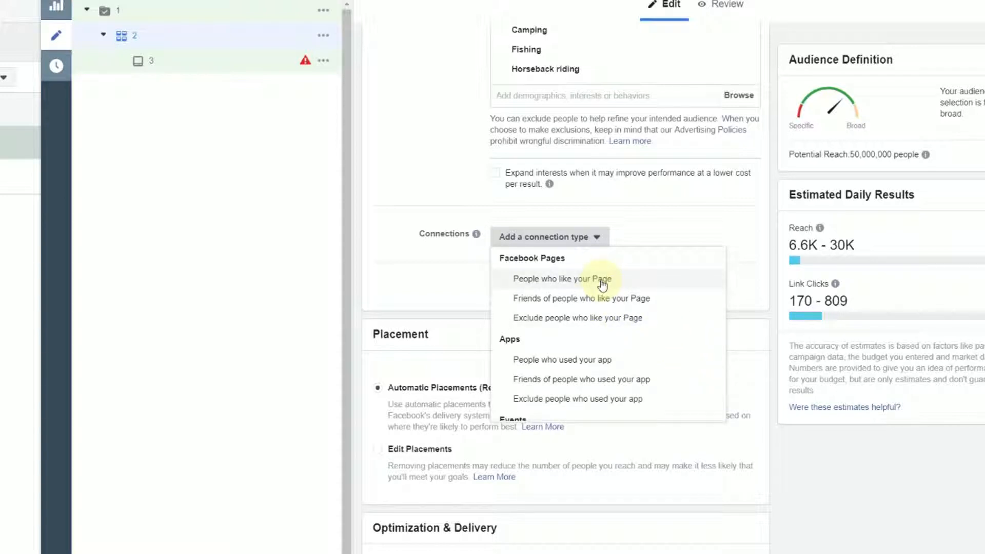
{"action": "left_click", "coordinate": [566, 284]}
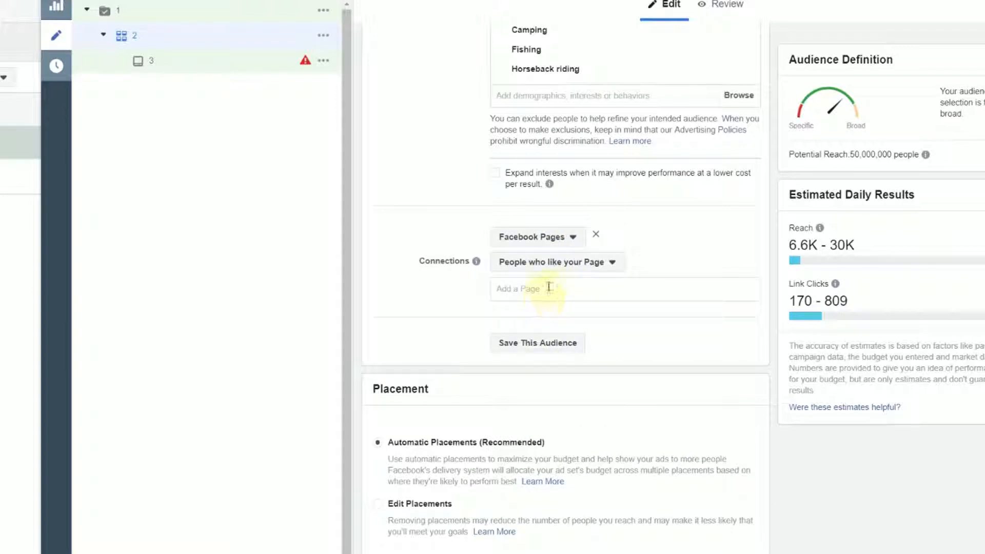
{"action": "left_click", "coordinate": [548, 287]}
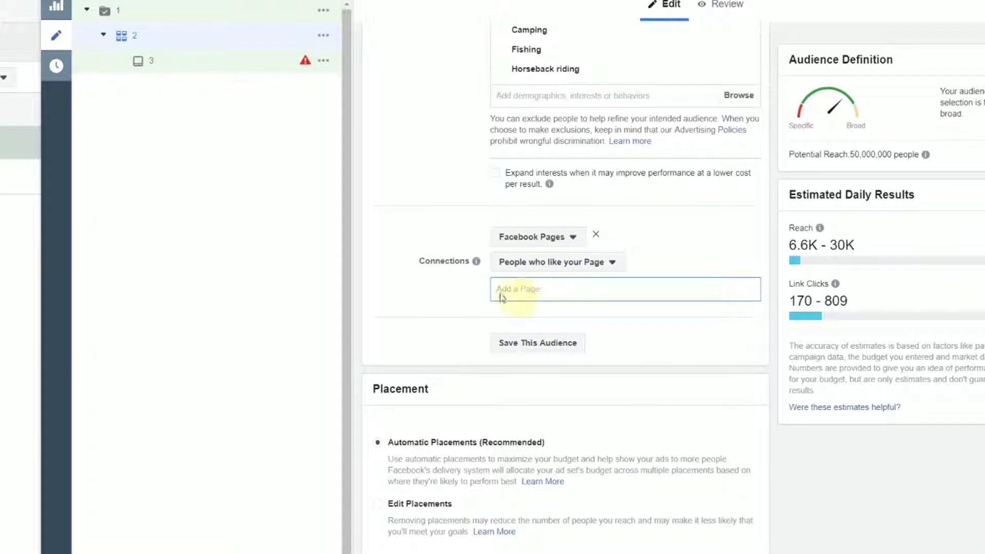
Try Friends of people who like your Page as the Page connection, and settle on Exclude people who like your Page
{"action": "left_click", "coordinate": [549, 262]}
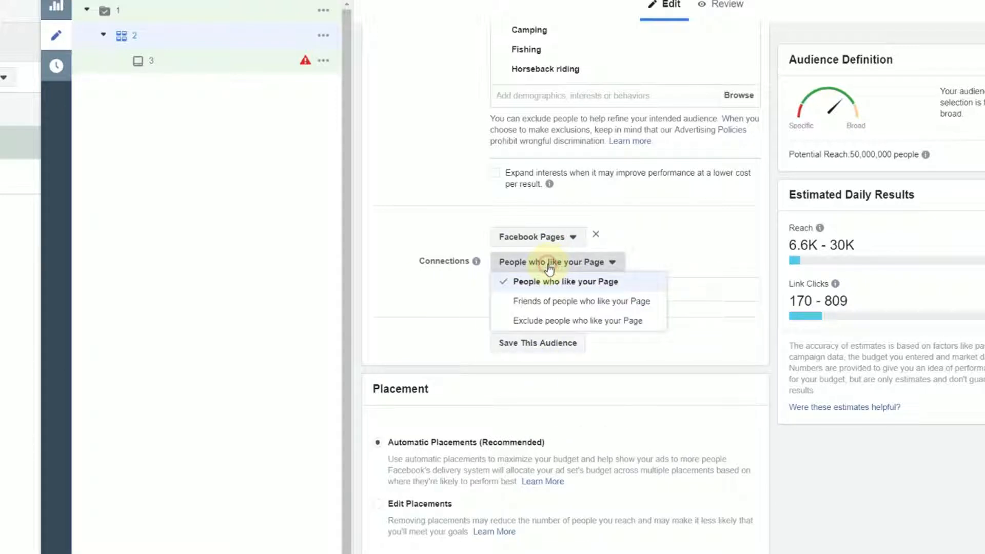
{"action": "left_click", "coordinate": [560, 306]}
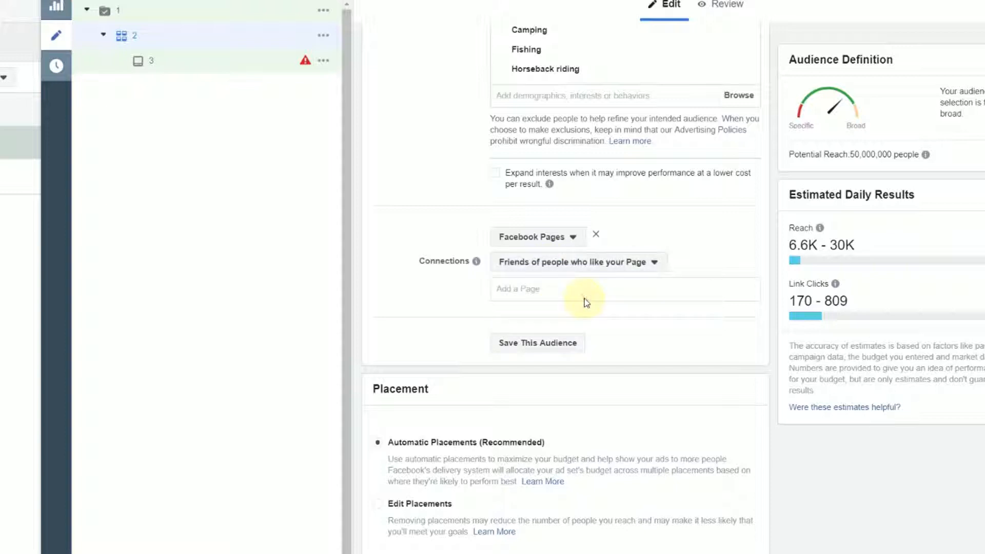
{"action": "left_click", "coordinate": [600, 268]}
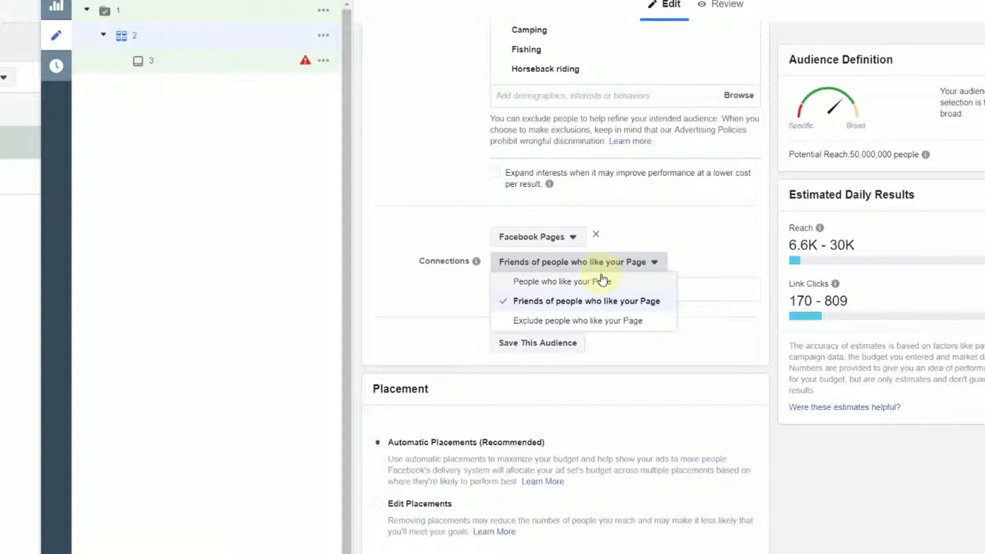
{"action": "left_click", "coordinate": [590, 322]}
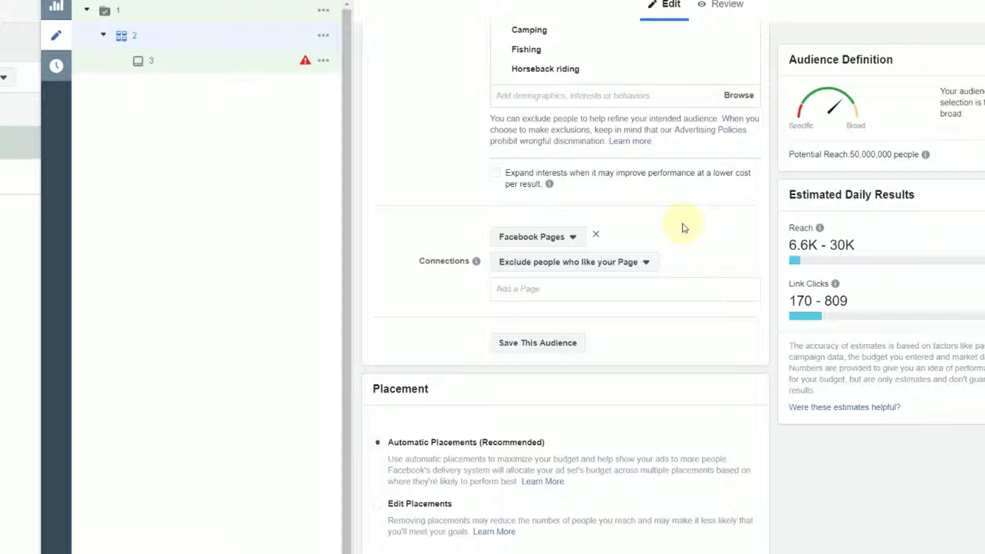
{"action": "scroll", "coordinate": [697, 236], "scroll_direction": "up", "scroll_amount": 5}
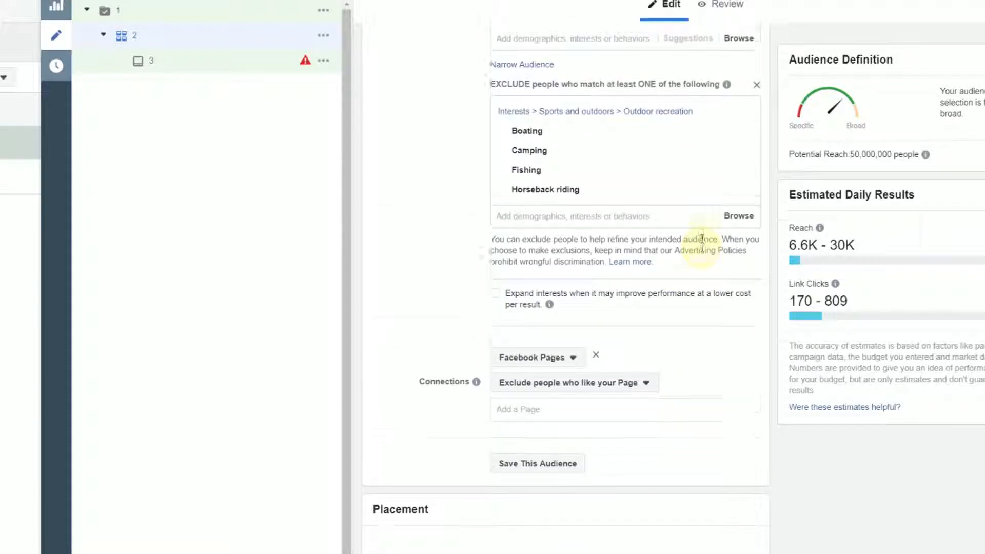
{"action": "scroll", "coordinate": [707, 246], "scroll_direction": "up", "scroll_amount": 3}
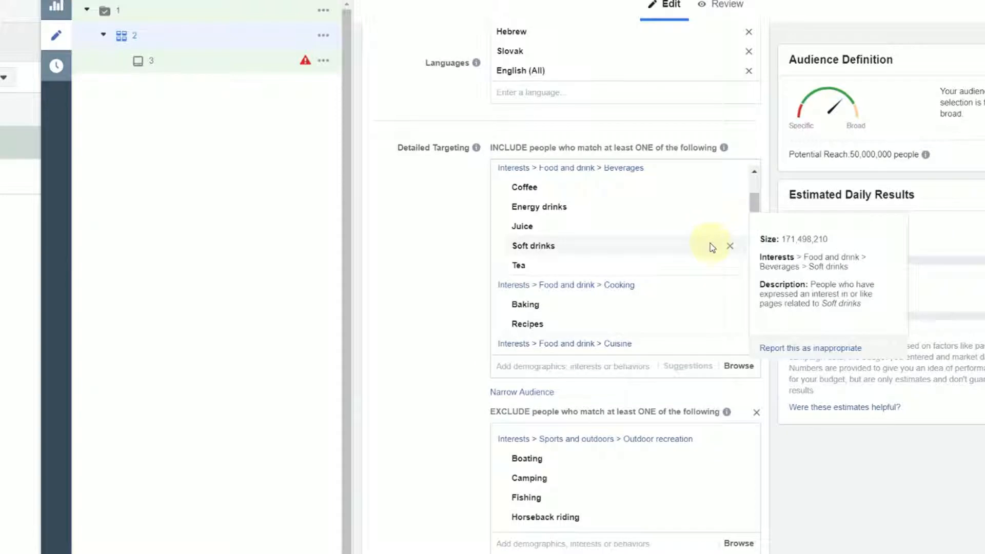